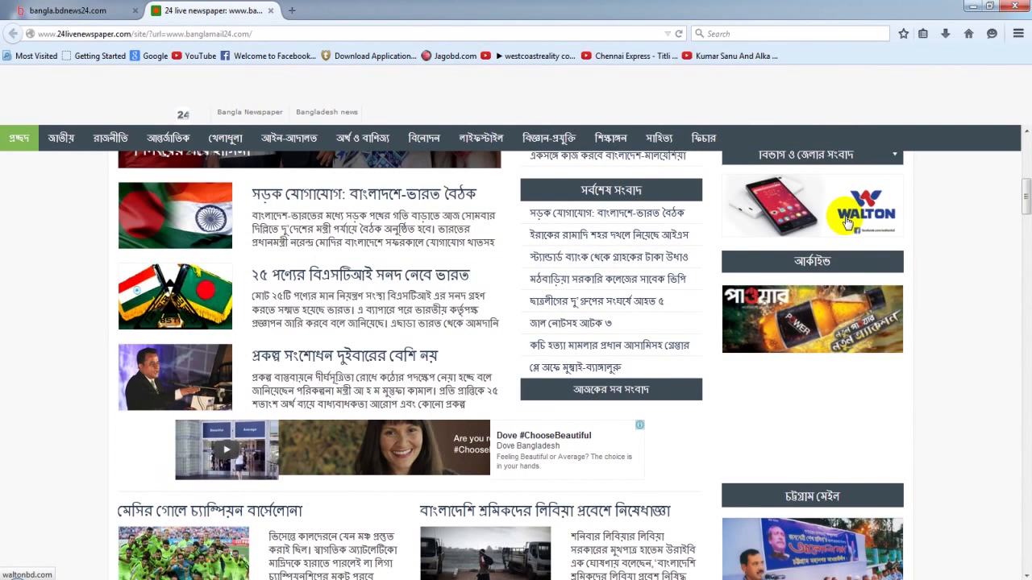
# - Examine the banner advertisements on the bangla.bdnews24.com and banglamail24.com news pages
pyautogui.hotkey('ctrl', 'shift', 'Tab')
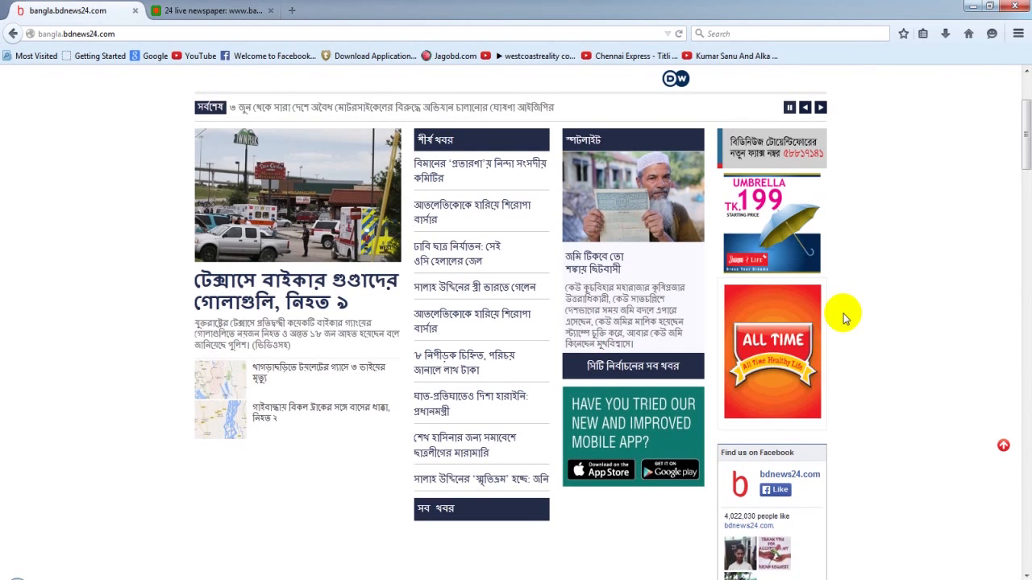
pyautogui.scroll(-4, 842, 319)
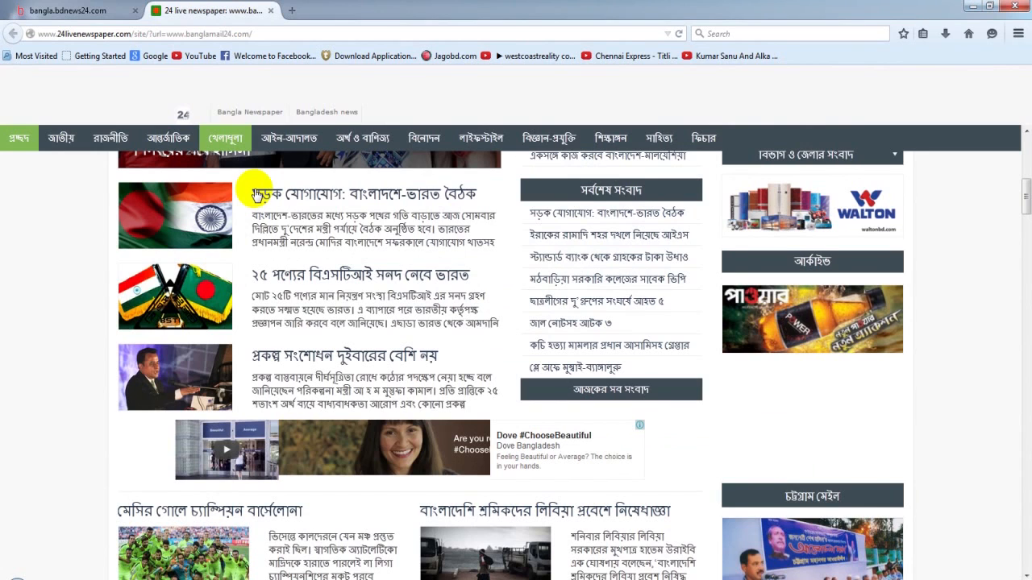
pyautogui.scroll(4, 768, 208)
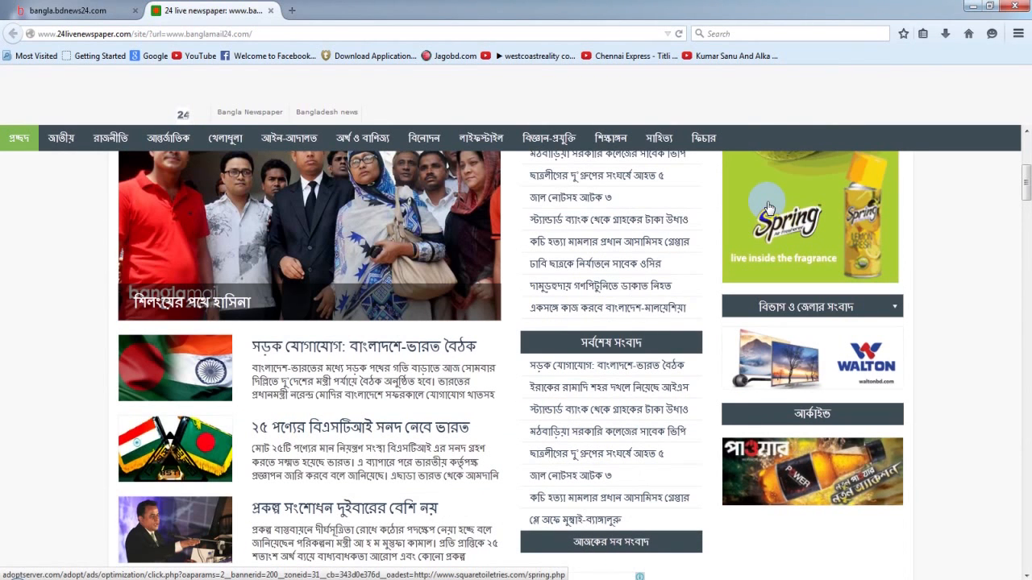
pyautogui.scroll(2, 806, 234)
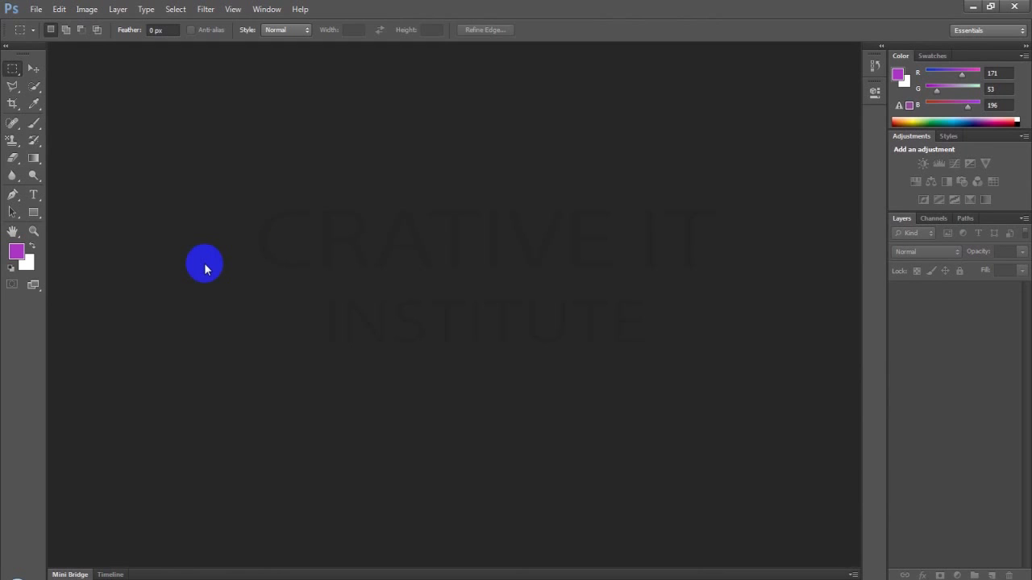
# - Switch to Photoshop and create a new RGB document 350 by 250 pixels with a resolution of 72 pixels/centimeter
pyautogui.hotkey('ctrl', 'n')
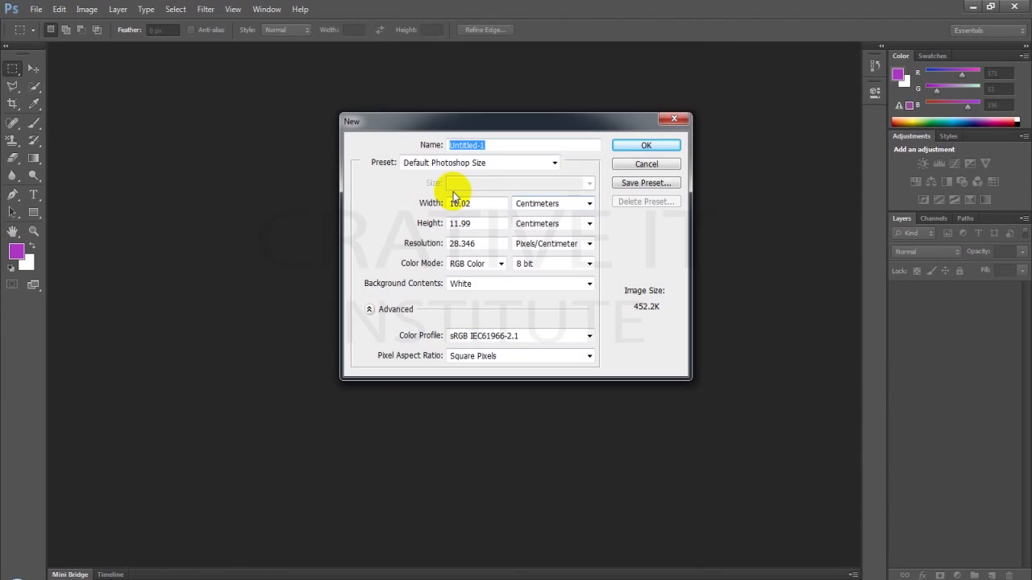
pyautogui.click(550, 206)
pyautogui.click(546, 217)
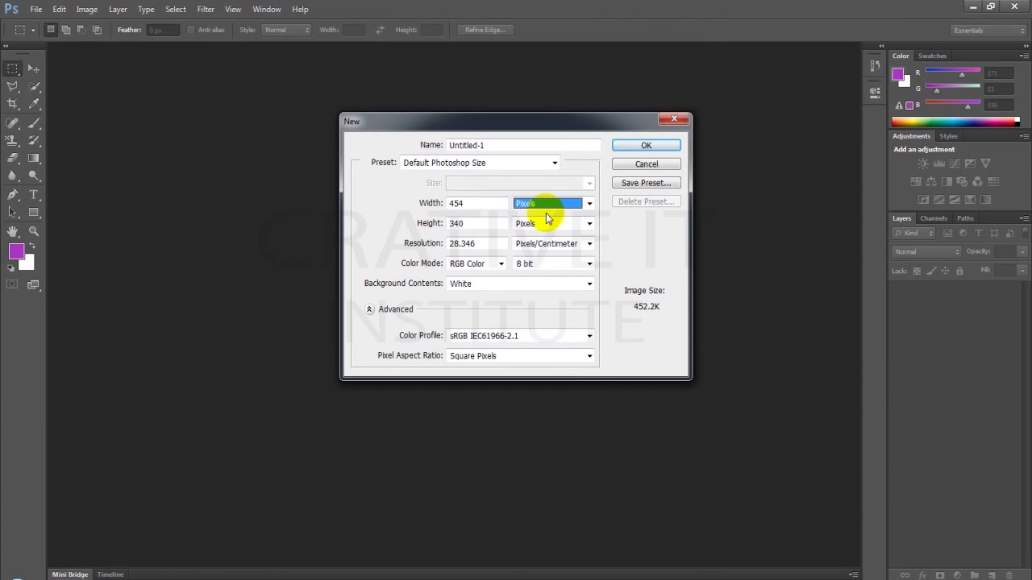
pyautogui.moveTo(471, 204); pyautogui.dragTo(392, 182)
pyautogui.write('4')
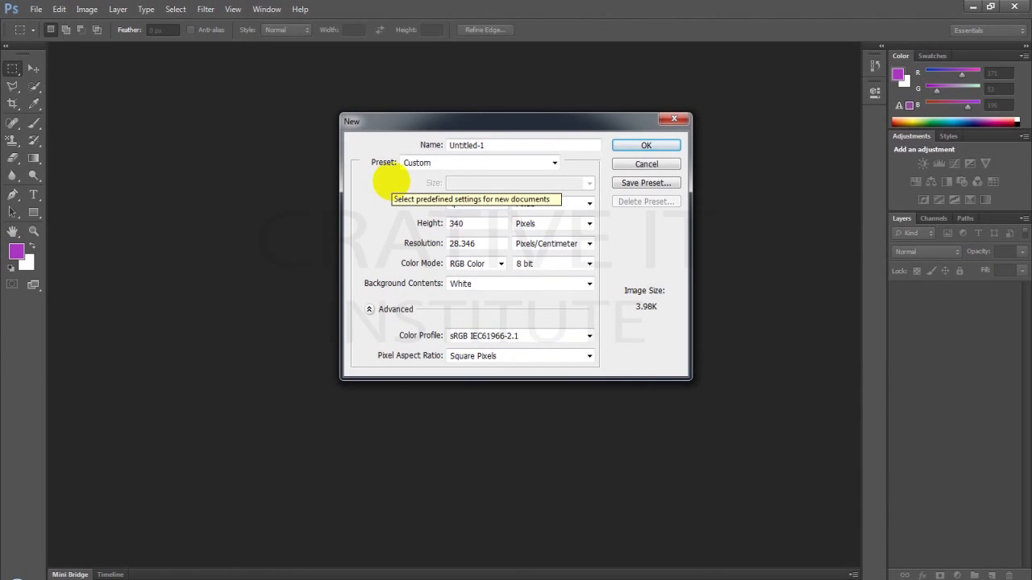
pyautogui.write('50')
pyautogui.press('Tab')
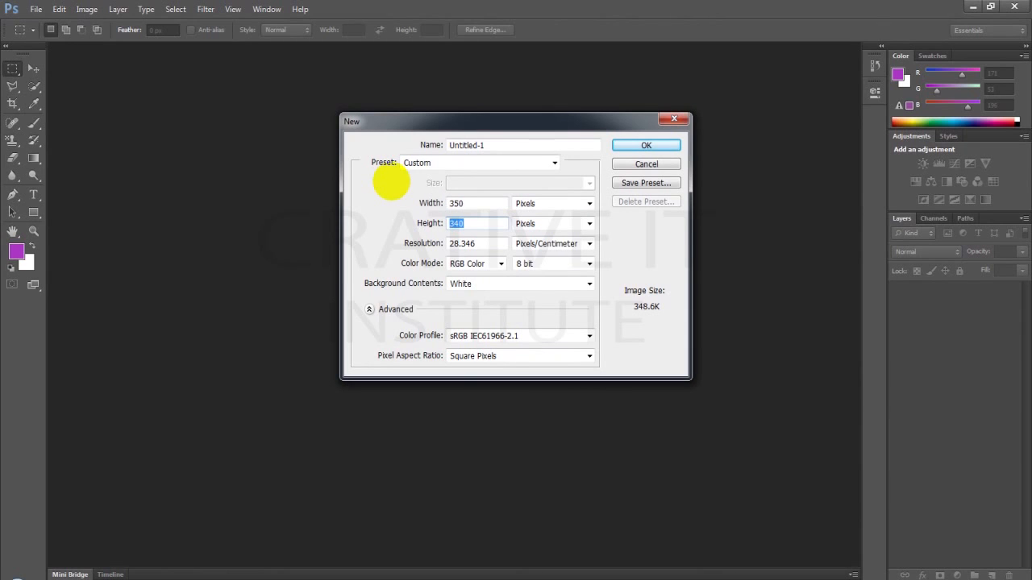
pyautogui.write('250')
pyautogui.press('Tab')
pyautogui.write('72')
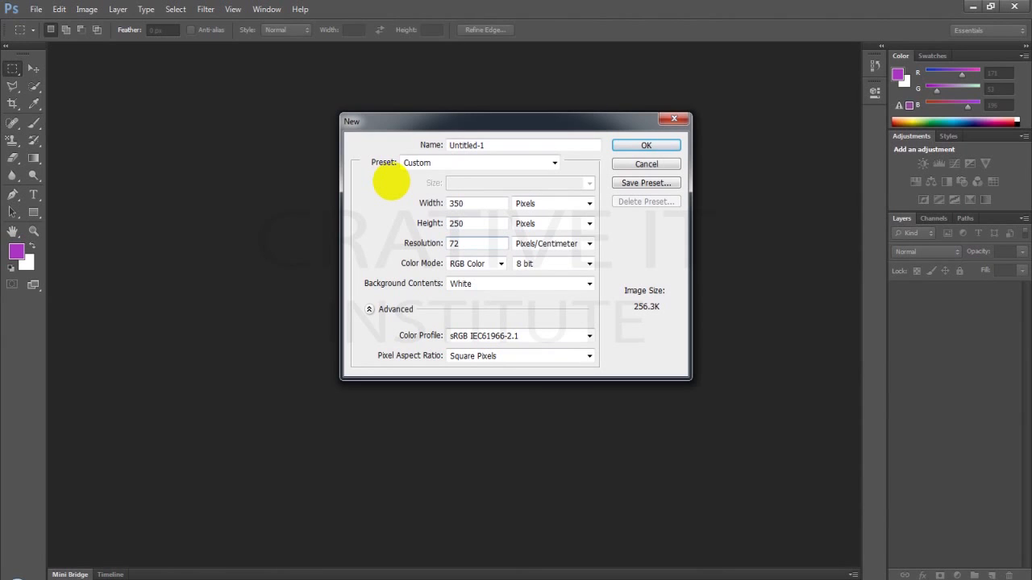
pyautogui.press('Tab')
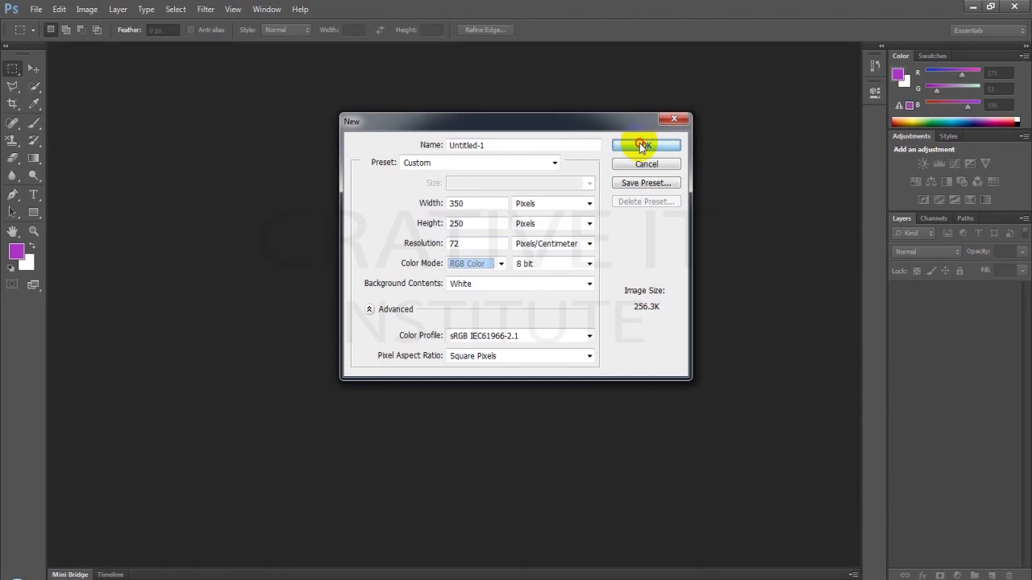
pyautogui.click(644, 146)
# - Draw a small purple rectangle shape near the canvas's upper-left corner
pyautogui.press('v')
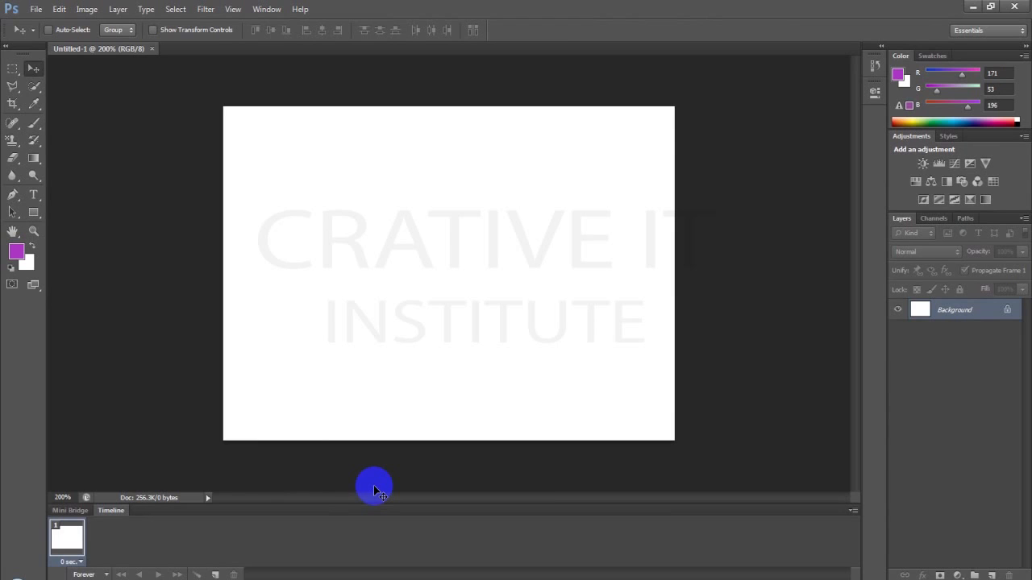
pyautogui.press('u')
pyautogui.moveTo(251, 139); pyautogui.dragTo(295, 193)
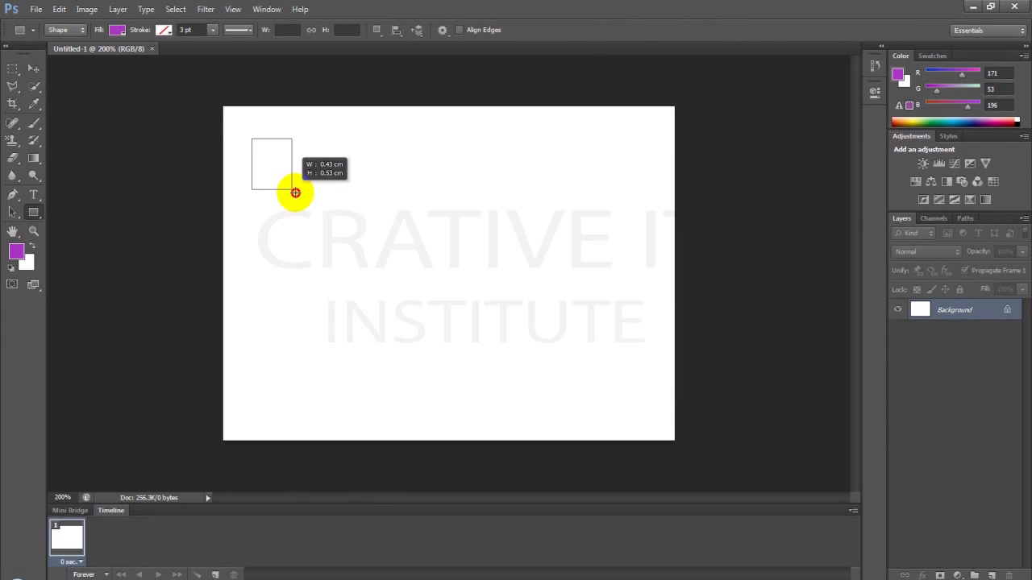
pyautogui.moveTo(295, 192); pyautogui.dragTo(301, 192)
pyautogui.press('v')
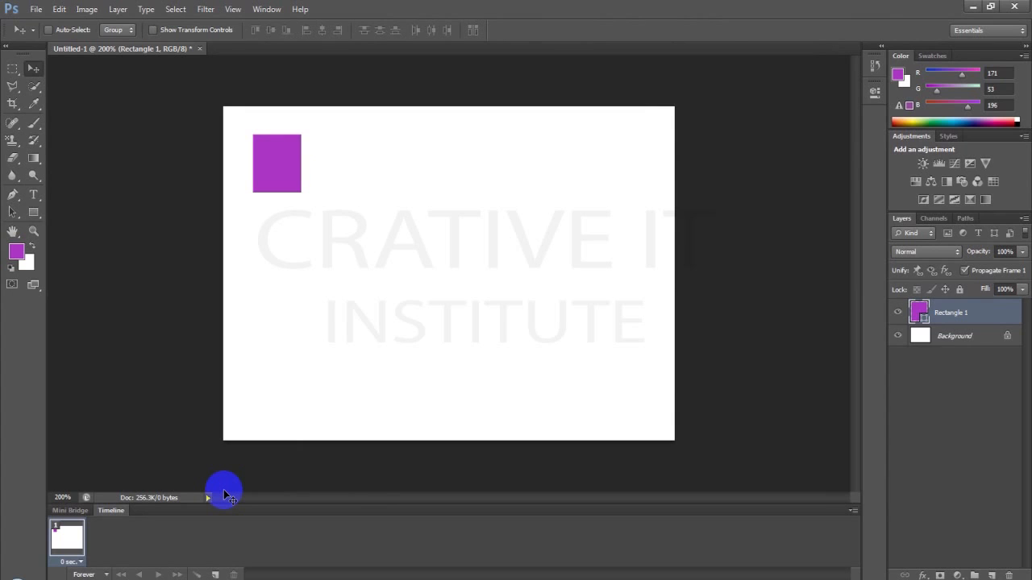
# - Duplicate the timeline frame until there are three frames and play the animation
pyautogui.click(244, 474)
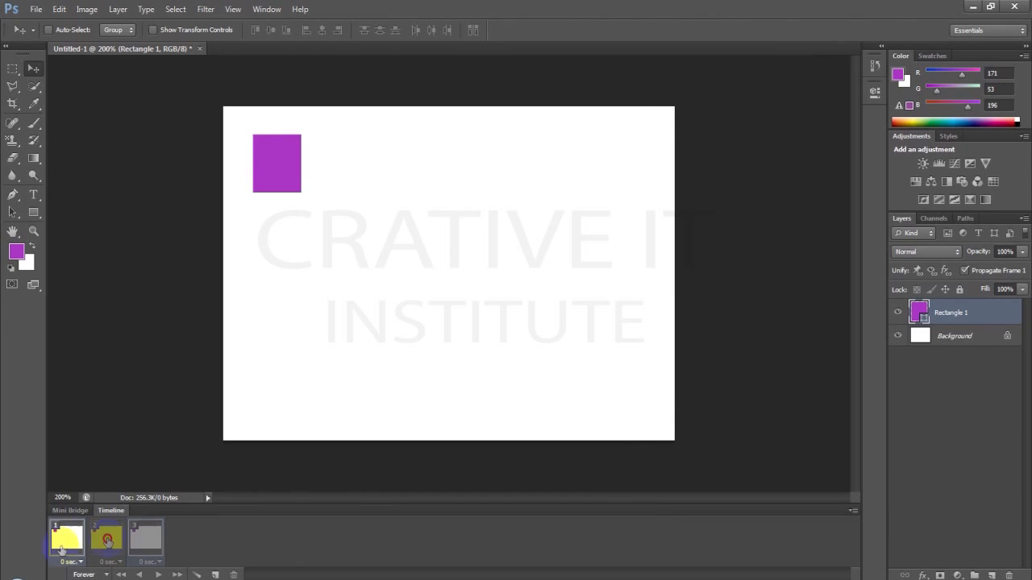
pyautogui.click(107, 540)
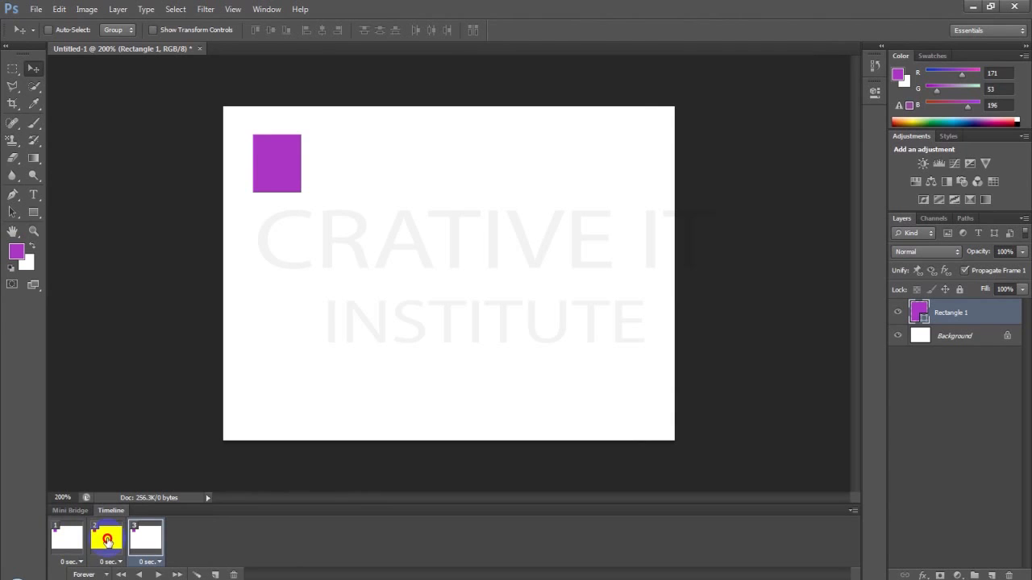
pyautogui.click(158, 575)
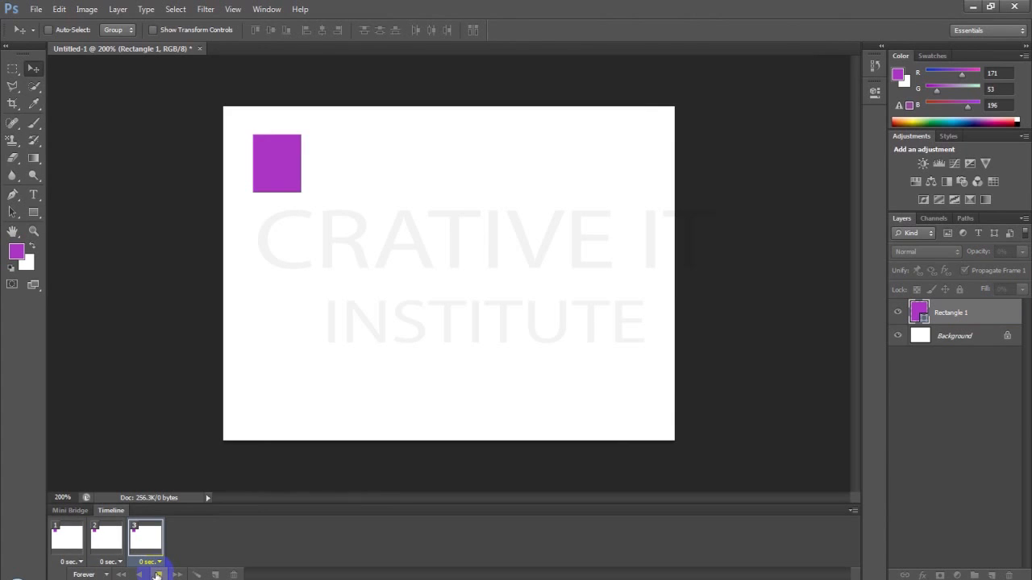
pyautogui.click(158, 575)
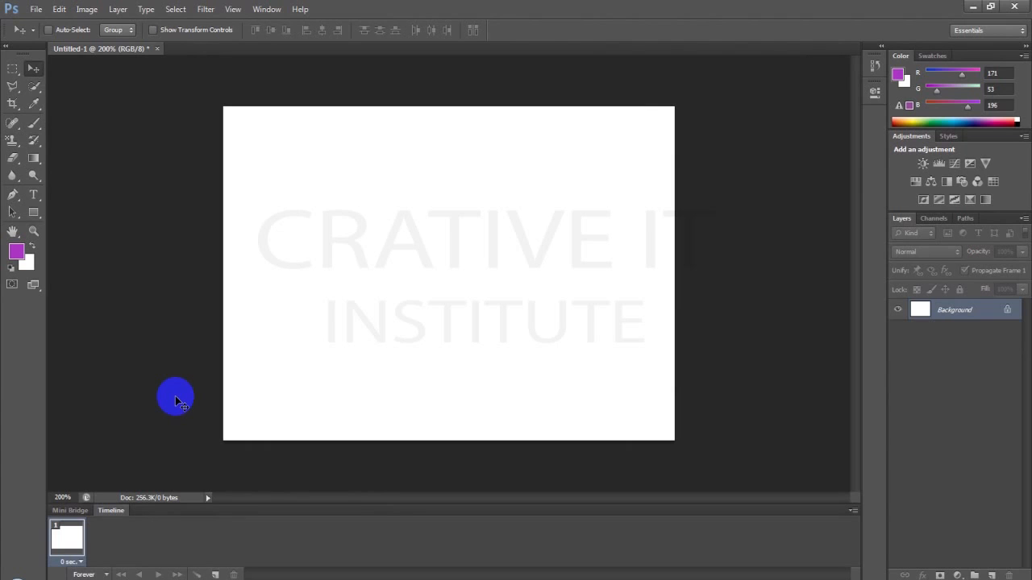
# - Draw a small purple circle near the canvas's upper-left corner and move it slightly higher
pyautogui.click(993, 575)
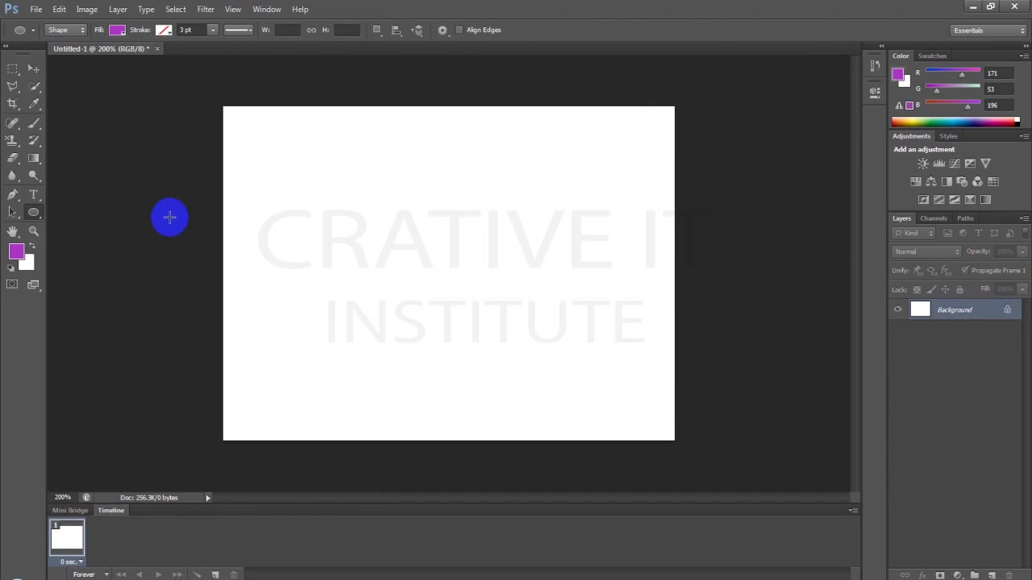
pyautogui.moveTo(266, 146); pyautogui.dragTo(314, 195)
pyautogui.press('v')
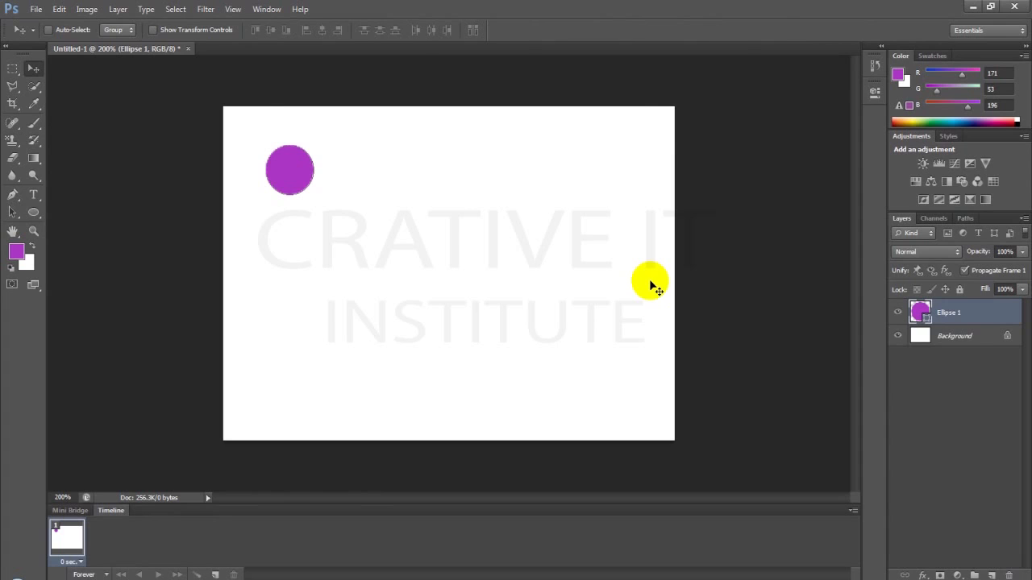
pyautogui.moveTo(298, 208); pyautogui.dragTo(268, 170)
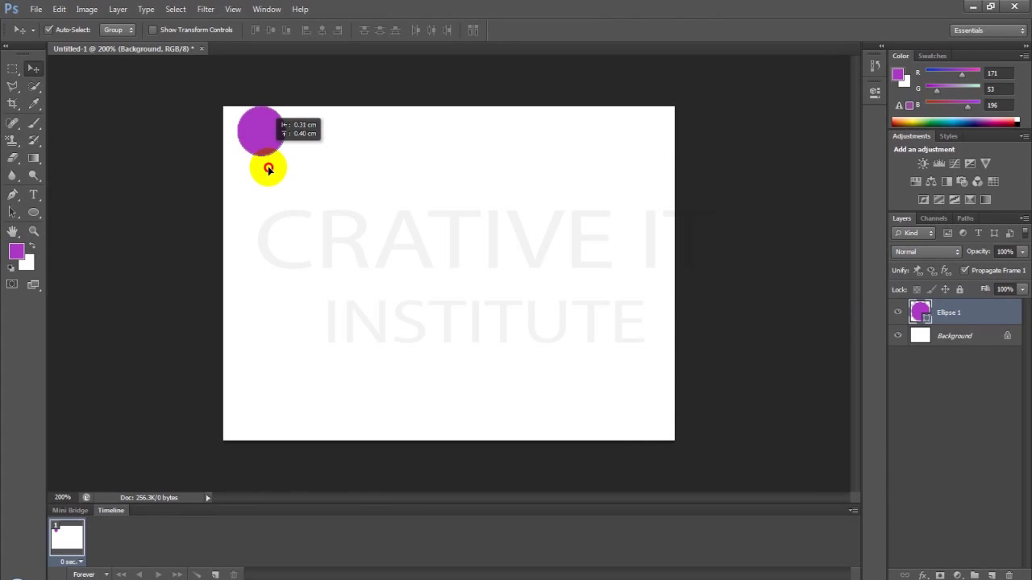
pyautogui.moveTo(268, 170); pyautogui.dragTo(294, 189)
pyautogui.click(295, 227)
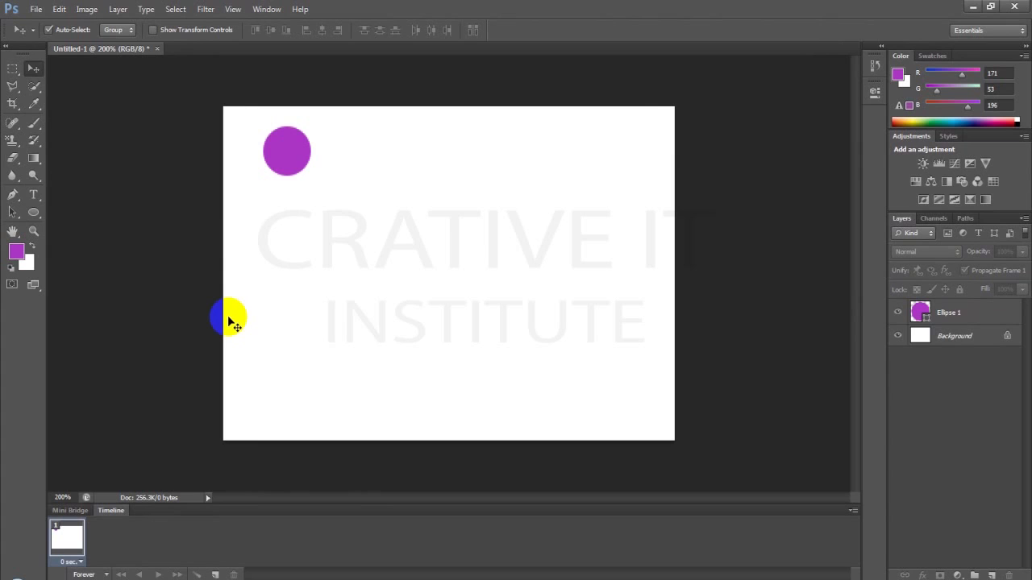
# - Duplicate the first timeline frame and move the circle to the canvas's lower-left corner in the second frame
pyautogui.click(76, 540)
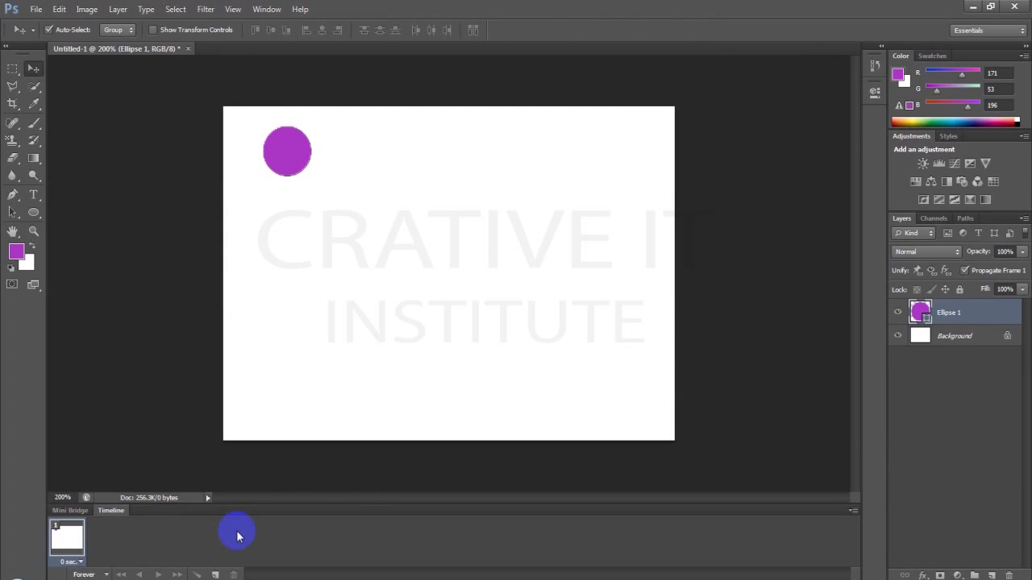
pyautogui.click(215, 575)
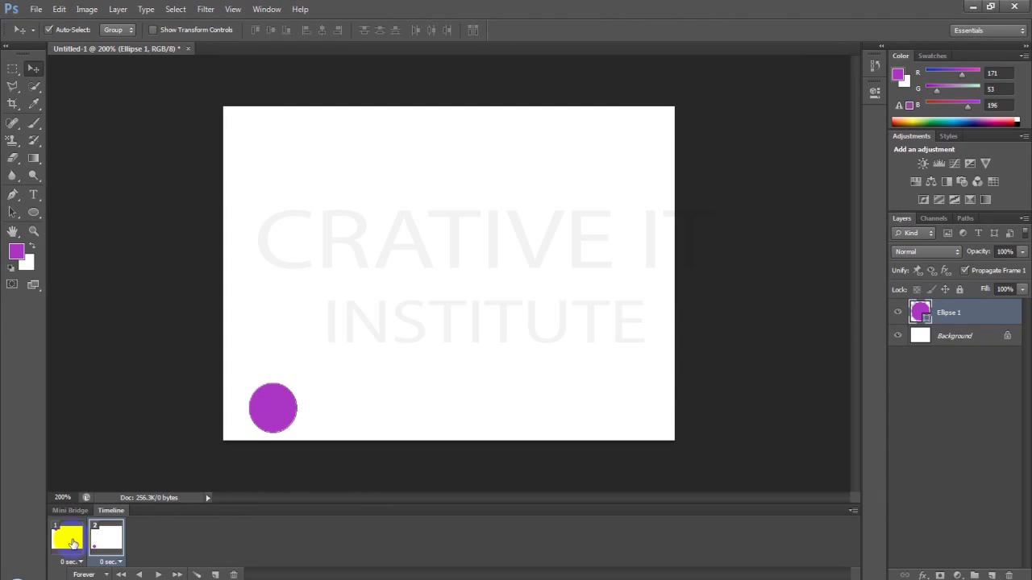
pyautogui.click(109, 547)
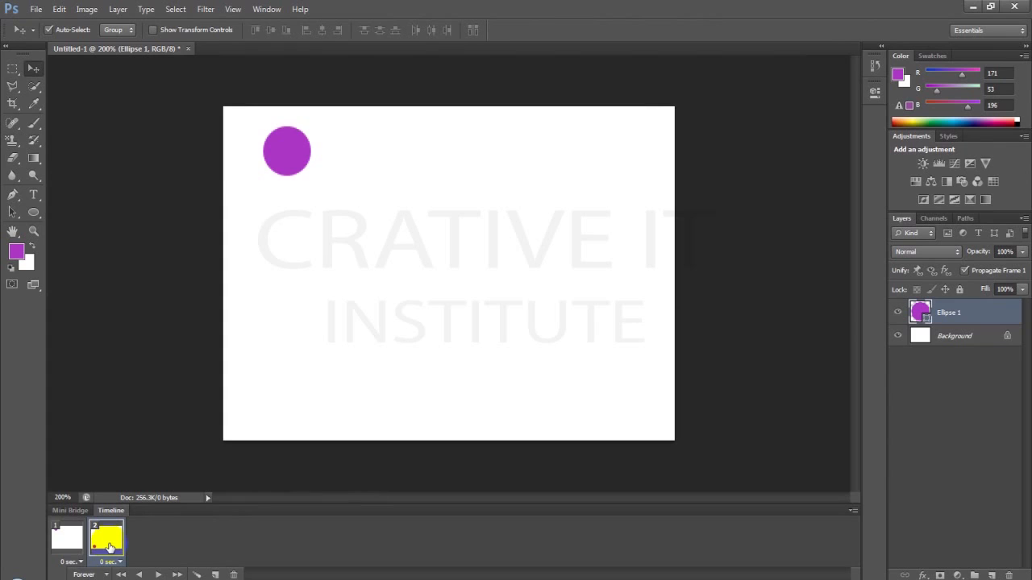
pyautogui.click(111, 547)
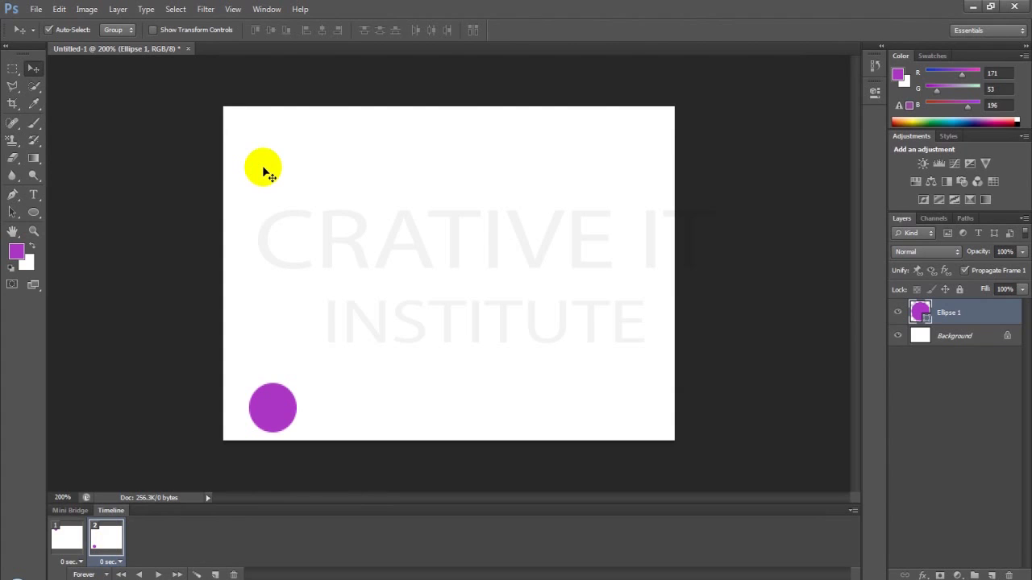
# - Undo the circle's move to the lower-left corner in the second frame
pyautogui.click(171, 508)
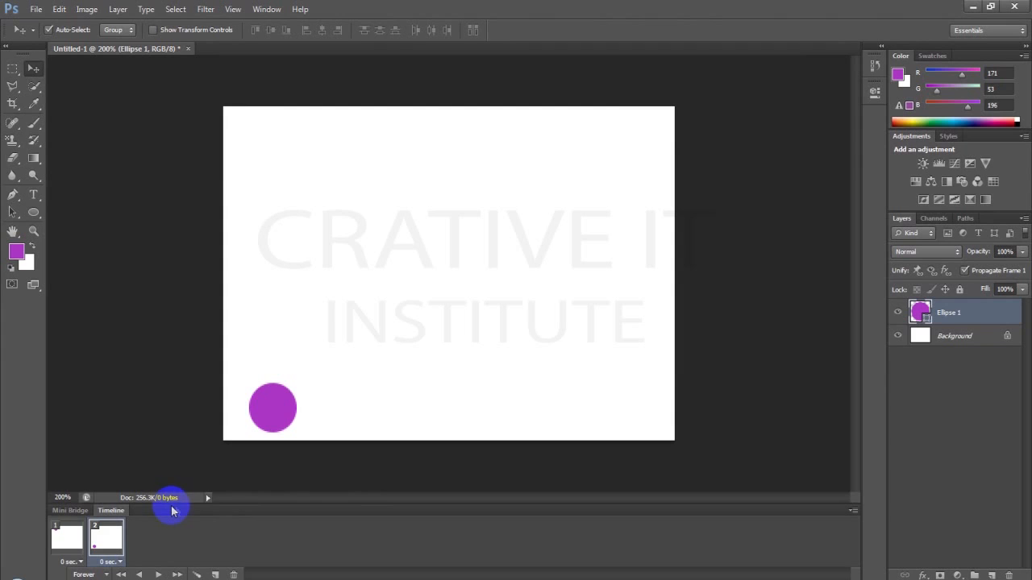
pyautogui.hotkey('ctrl', 'alt', 'z')
pyautogui.hotkey('ctrl', 'alt', 'z')
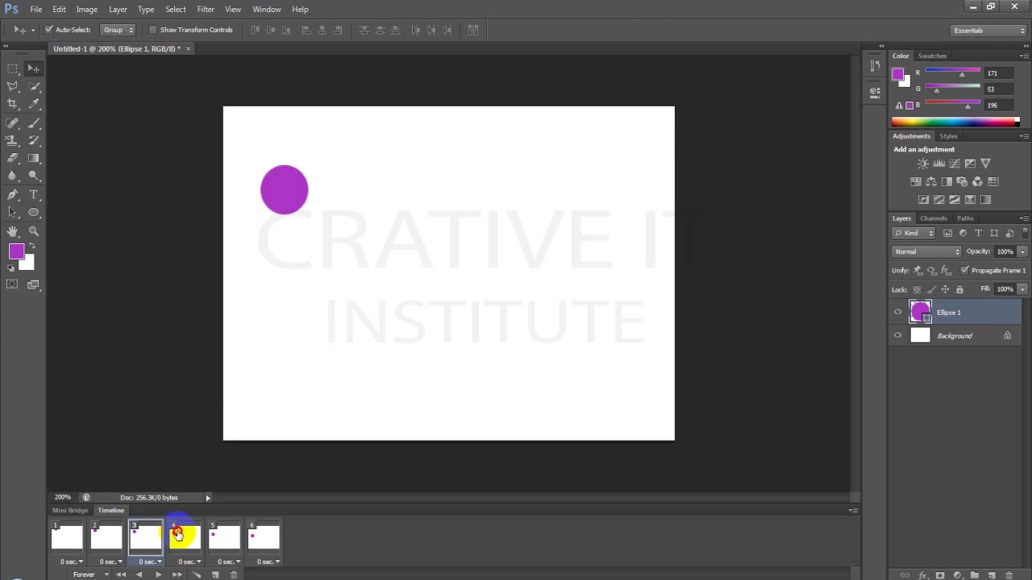
# - Delete timeline frames 2 to 6, keeping only the first frame
pyautogui.click(178, 535)
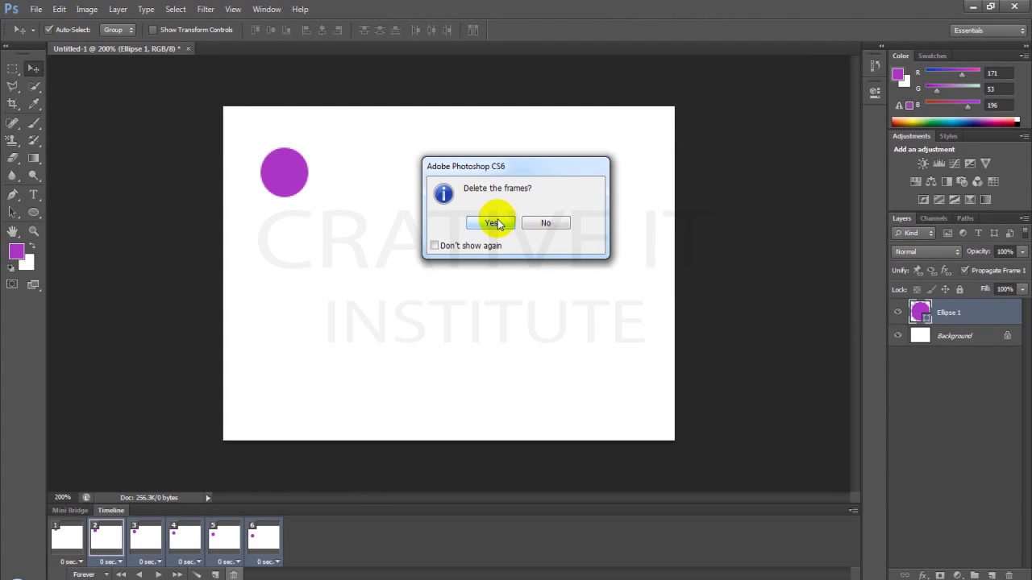
pyautogui.click(492, 224)
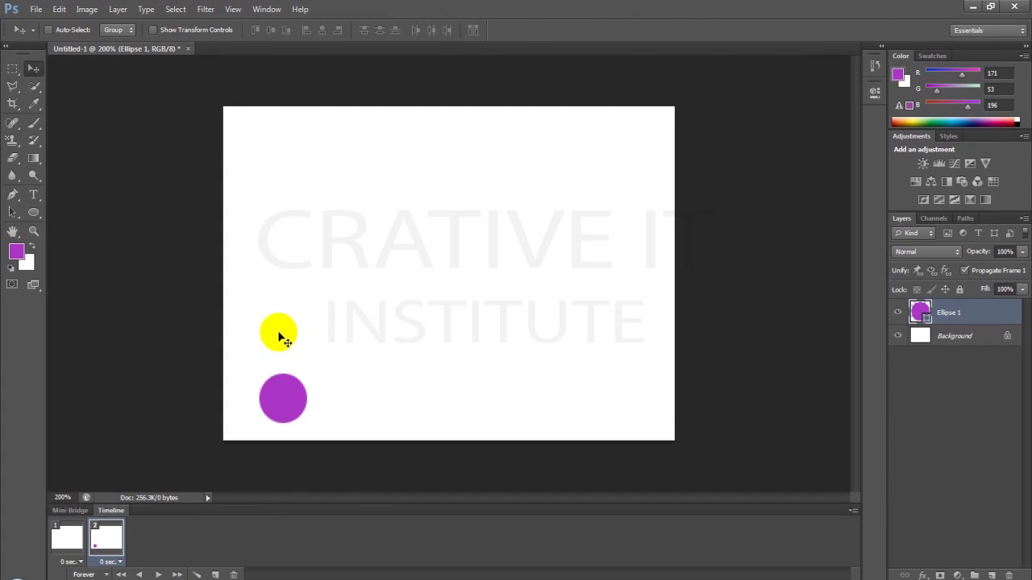
# - Tween the two timeline frames into a 22-frame sequence of the circle dropping to the canvas's lower-left area
pyautogui.moveTo(279, 334); pyautogui.dragTo(265, 388)
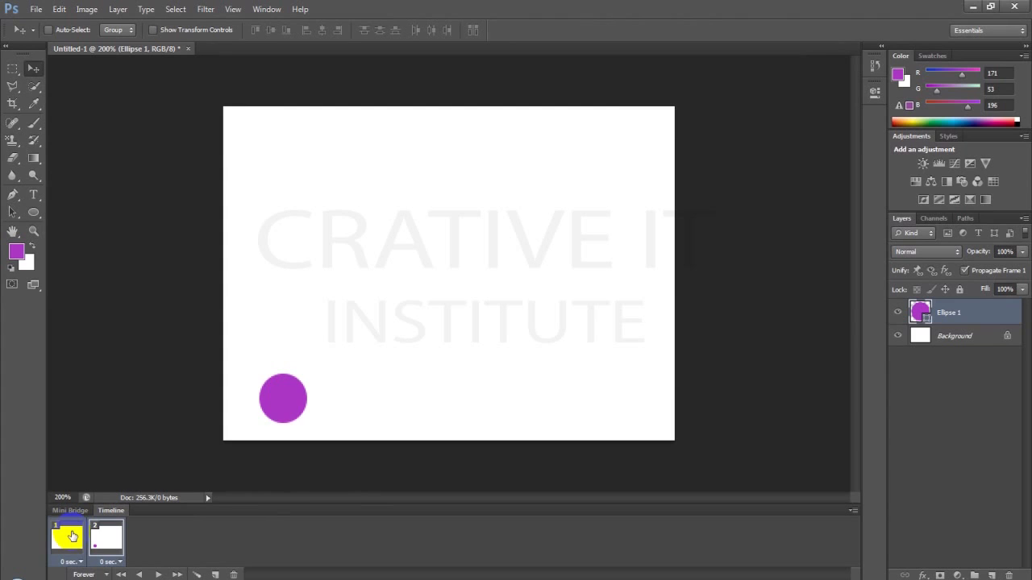
pyautogui.click(198, 574)
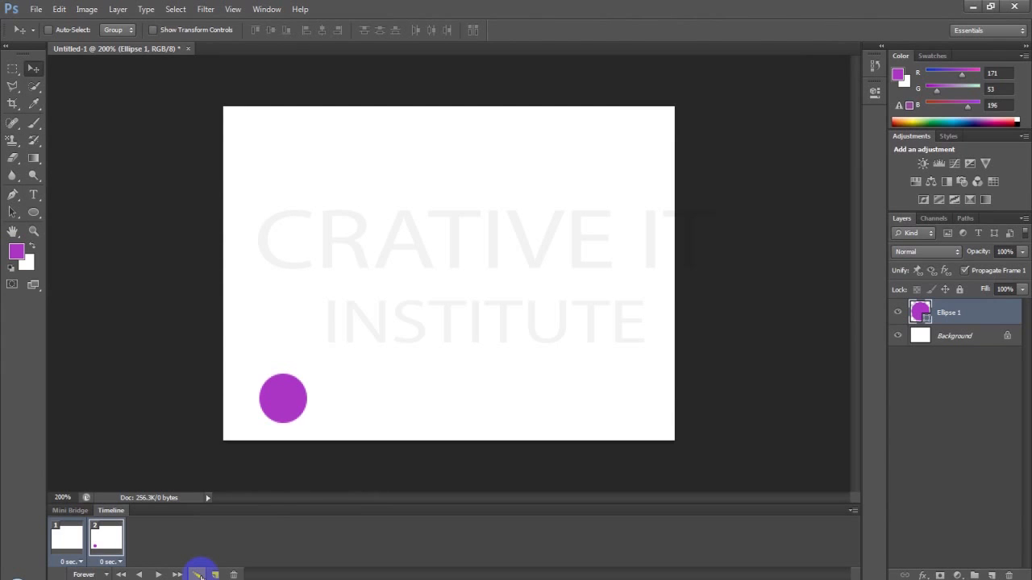
pyautogui.click(197, 574)
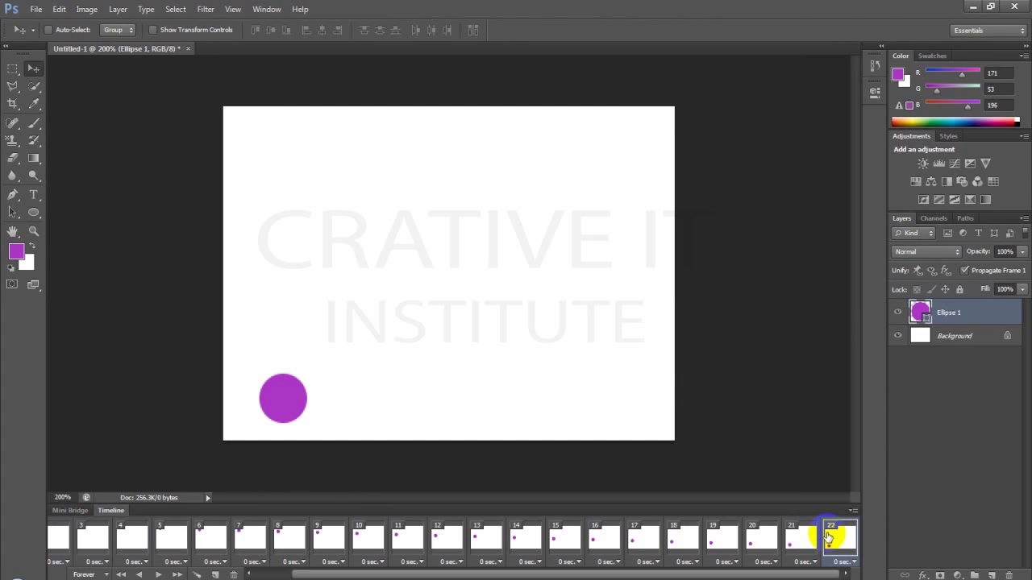
# - Review the circle's position in frames 1 and 10 and play the tweened animation
pyautogui.click(56, 548)
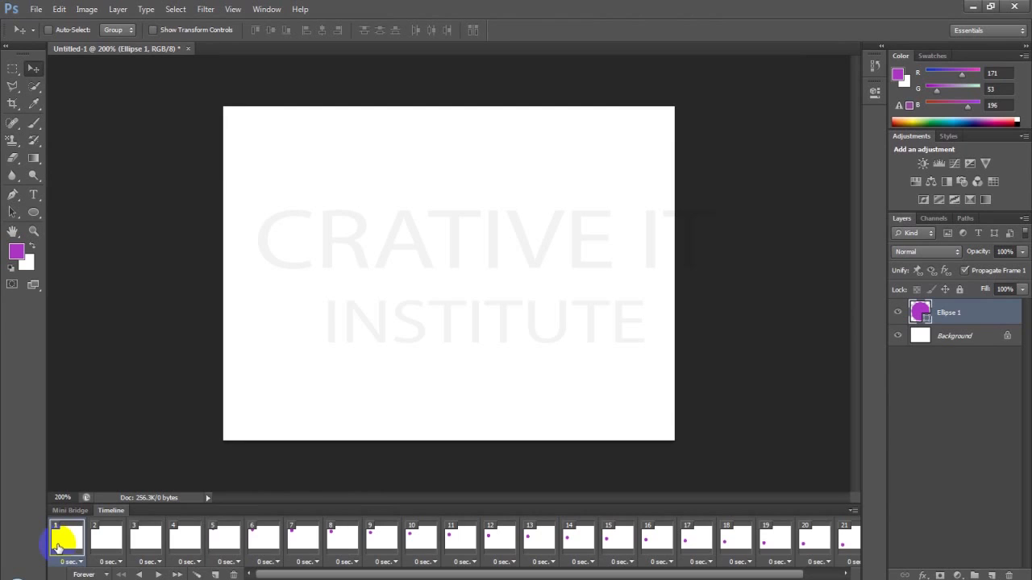
pyautogui.click(415, 548)
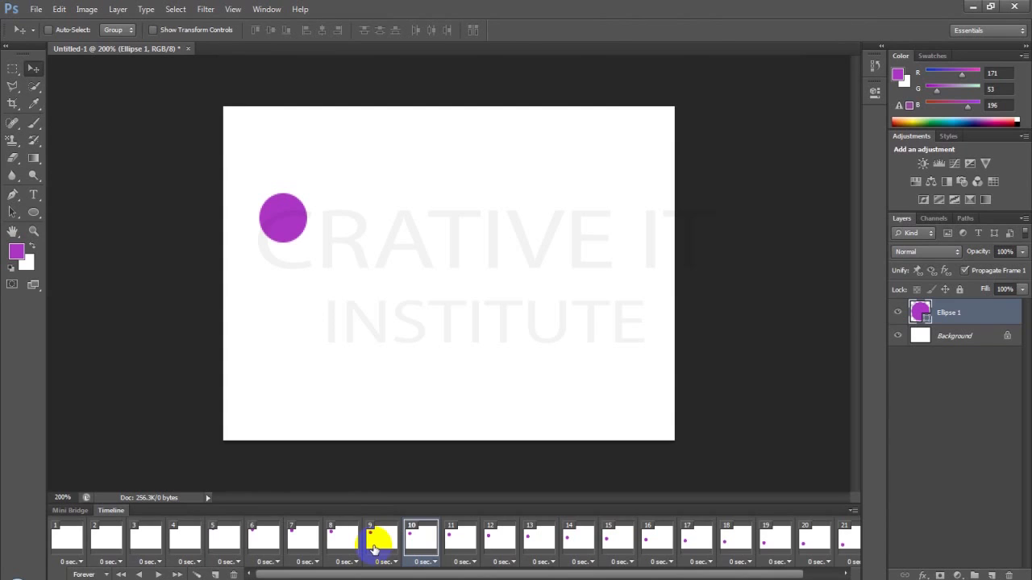
pyautogui.click(158, 574)
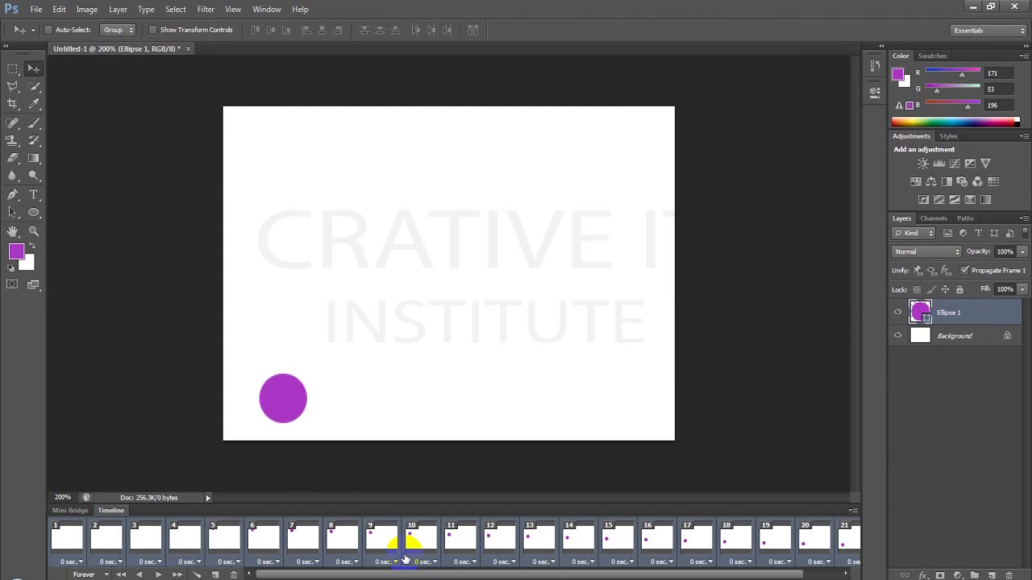
# - Set the delay of all 22 frames to 0.1 seconds and play the falling-circle animation
pyautogui.click(347, 563)
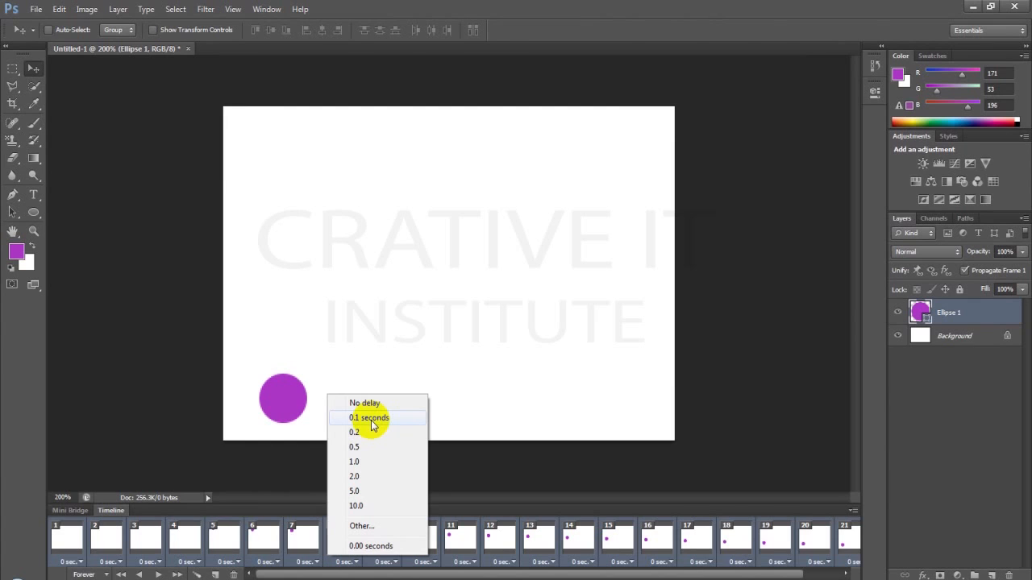
pyautogui.click(368, 418)
pyautogui.click(157, 574)
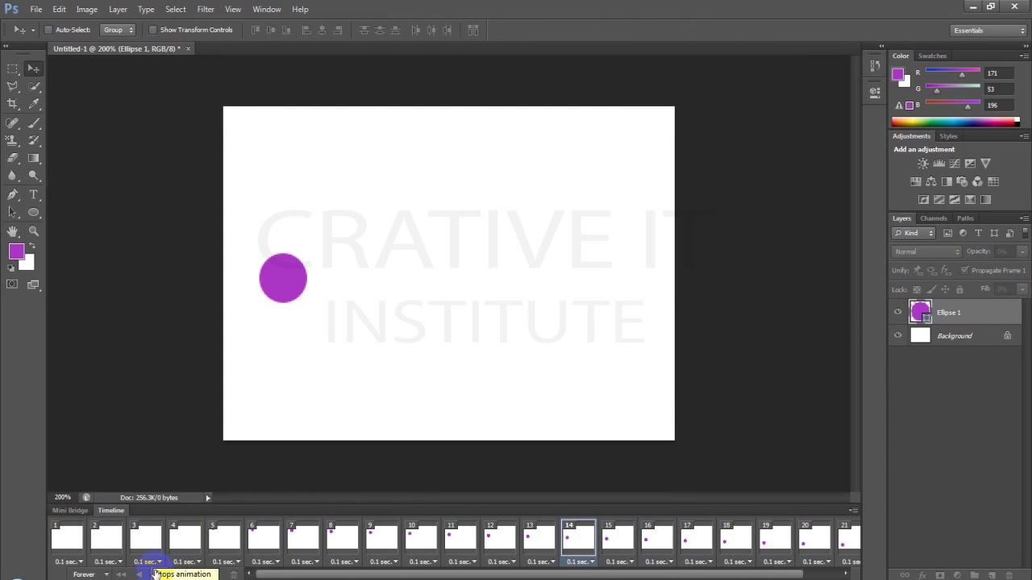
pyautogui.click(156, 574)
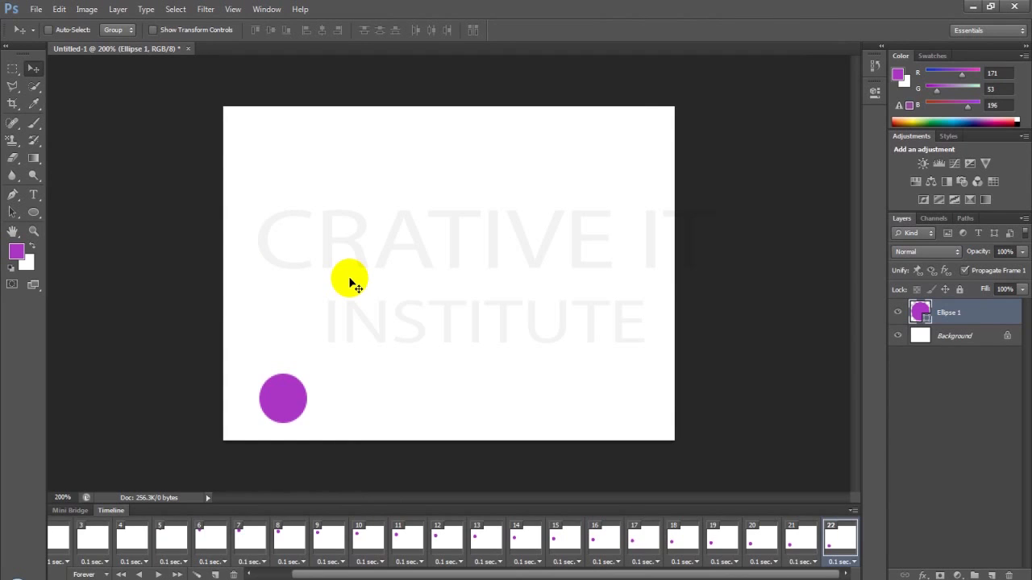
# - Try a different circle position up and to the right in frame 23, then check frame 22
pyautogui.click(832, 542)
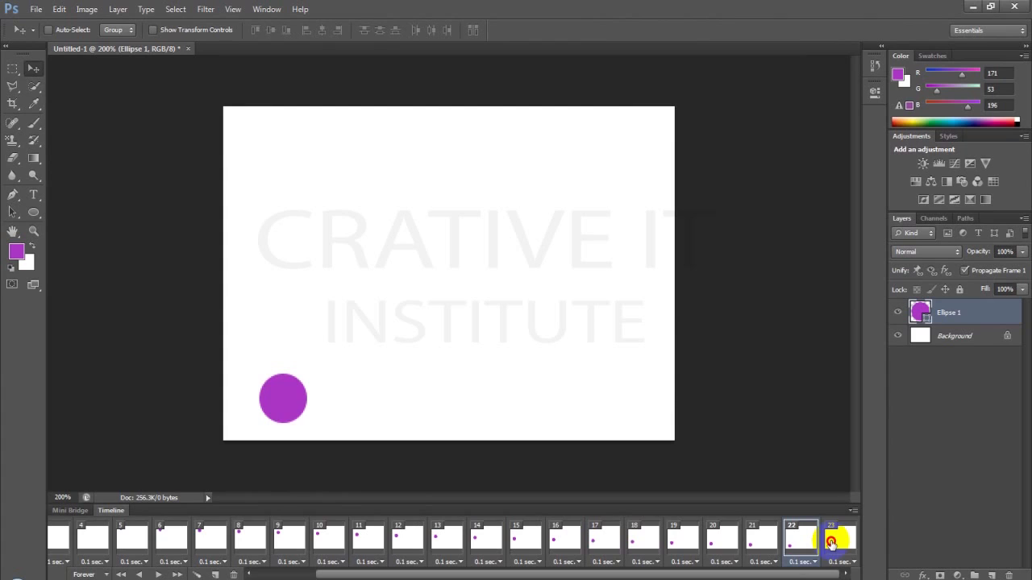
pyautogui.click(831, 542)
pyautogui.keyDown('shift'); pyautogui.click(766, 539); pyautogui.keyUp('shift')
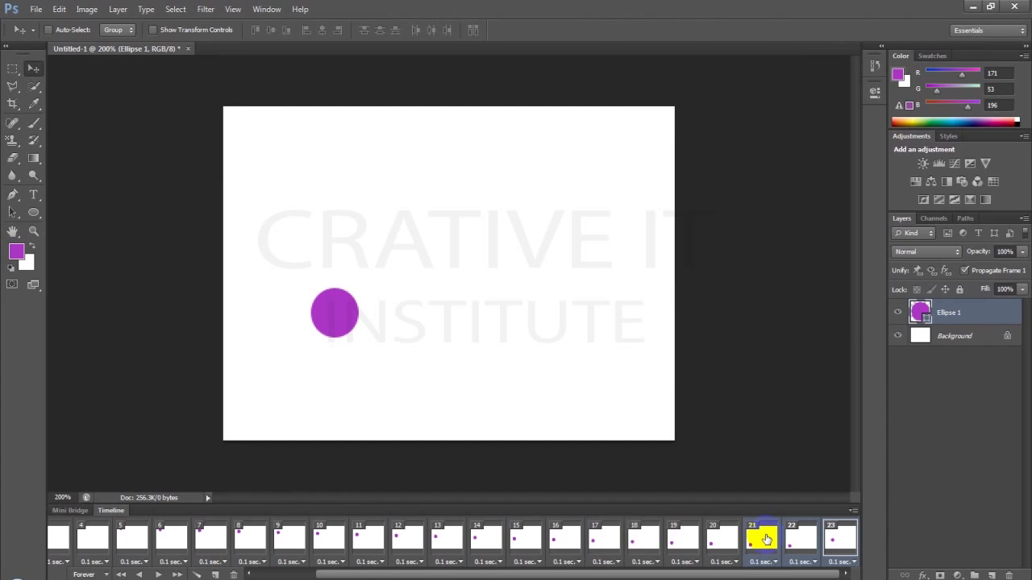
pyautogui.click(800, 538)
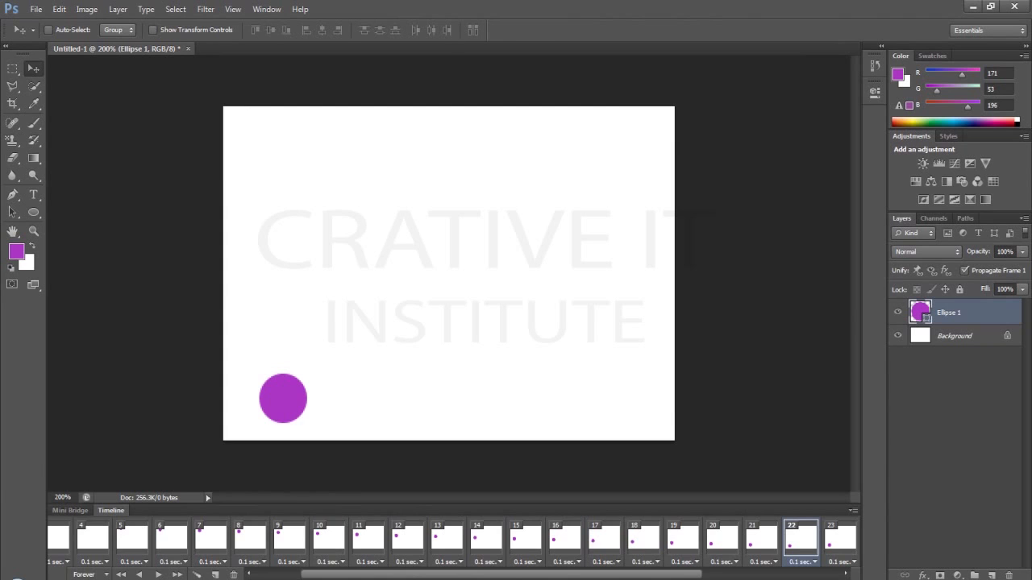
pyautogui.press('space')
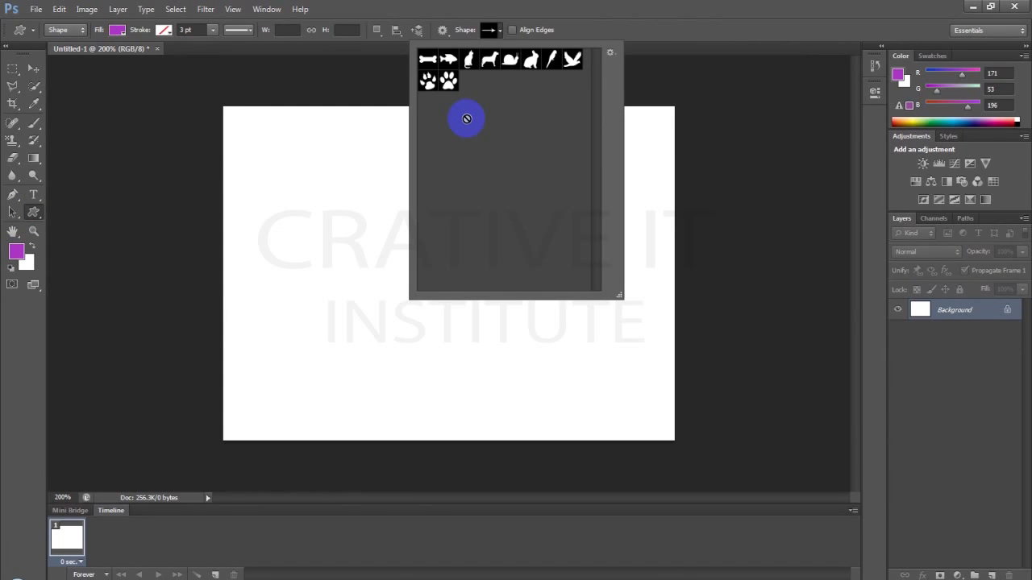
# - Draw a bird custom shape in the canvas's lower-left area and fill it with red cf0000
pyautogui.moveTo(241, 338); pyautogui.dragTo(284, 389)
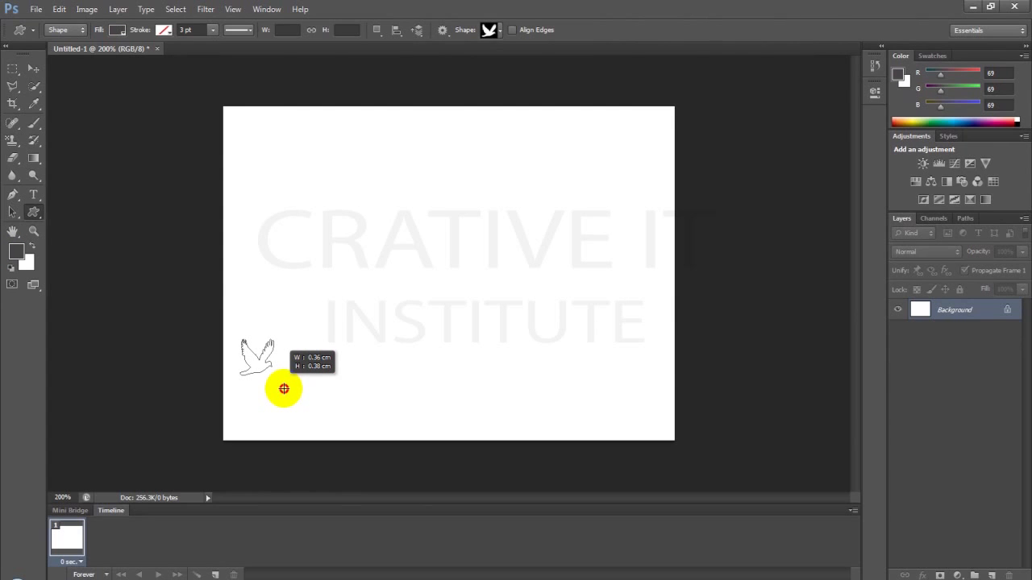
pyautogui.moveTo(284, 389); pyautogui.dragTo(290, 392)
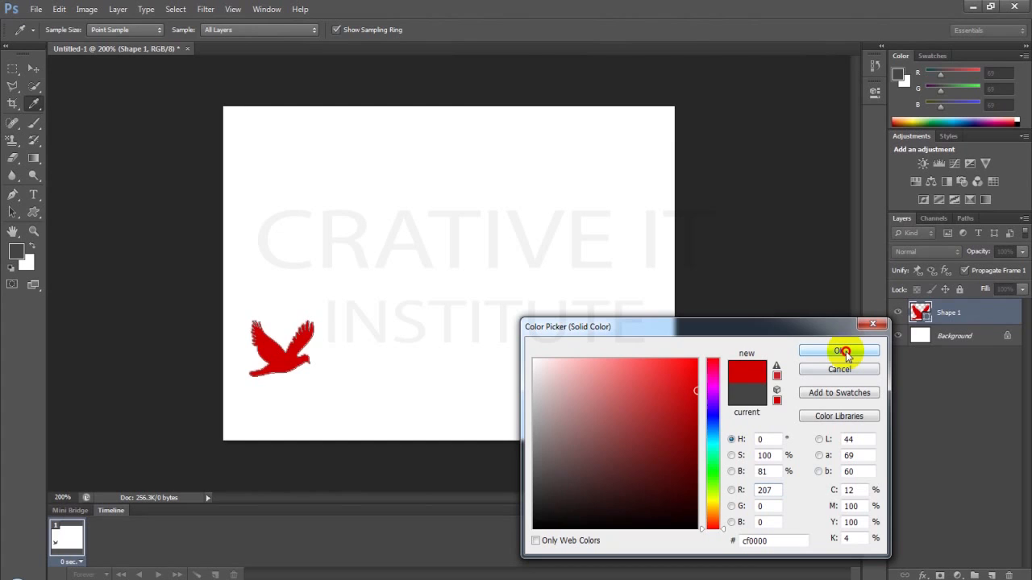
pyautogui.click(842, 352)
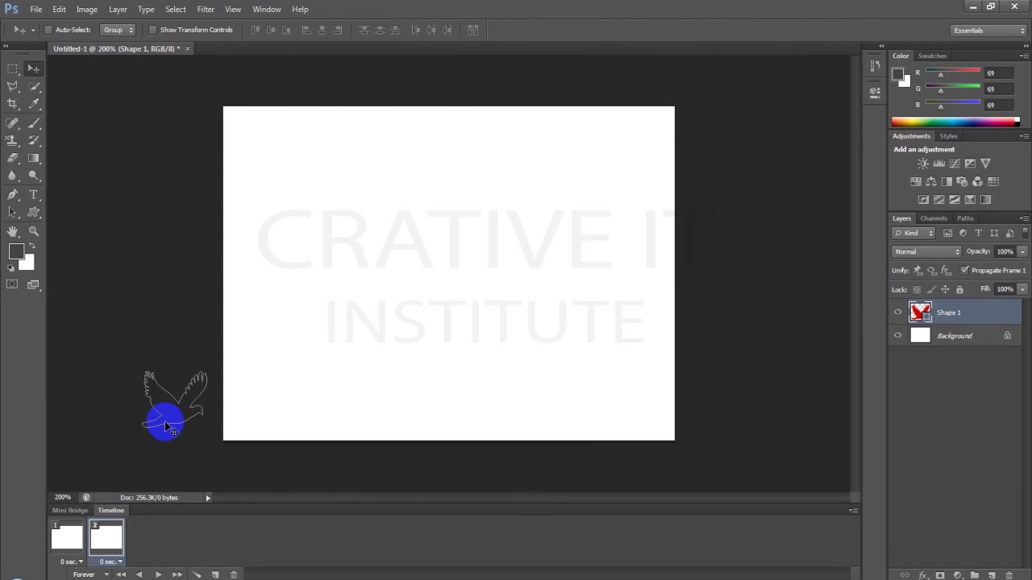
# - Tween the two bird frames into a 32-frame flight with a 0.1-second delay and play it
pyautogui.click(196, 575)
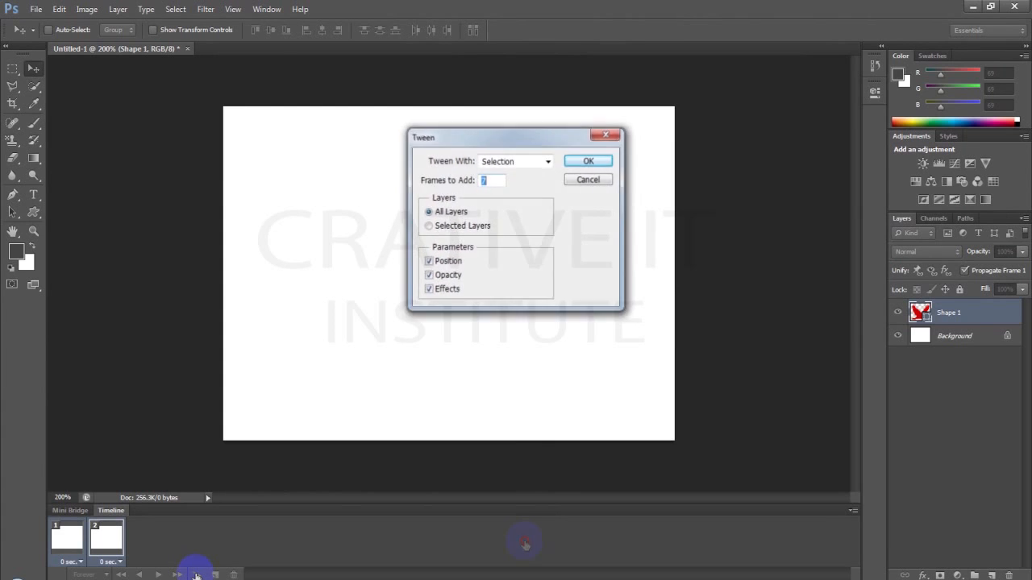
pyautogui.press('Return')
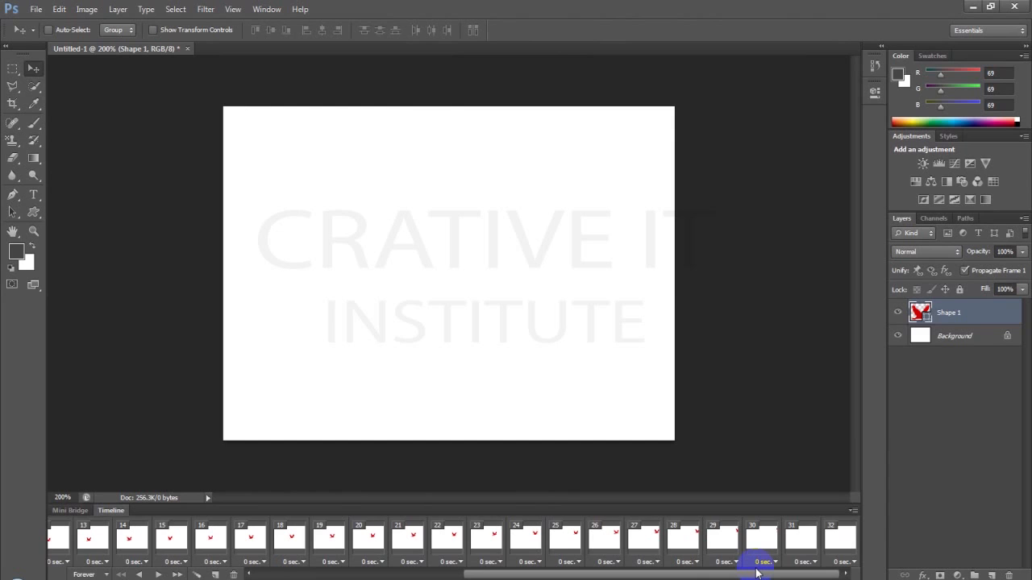
pyautogui.click(159, 574)
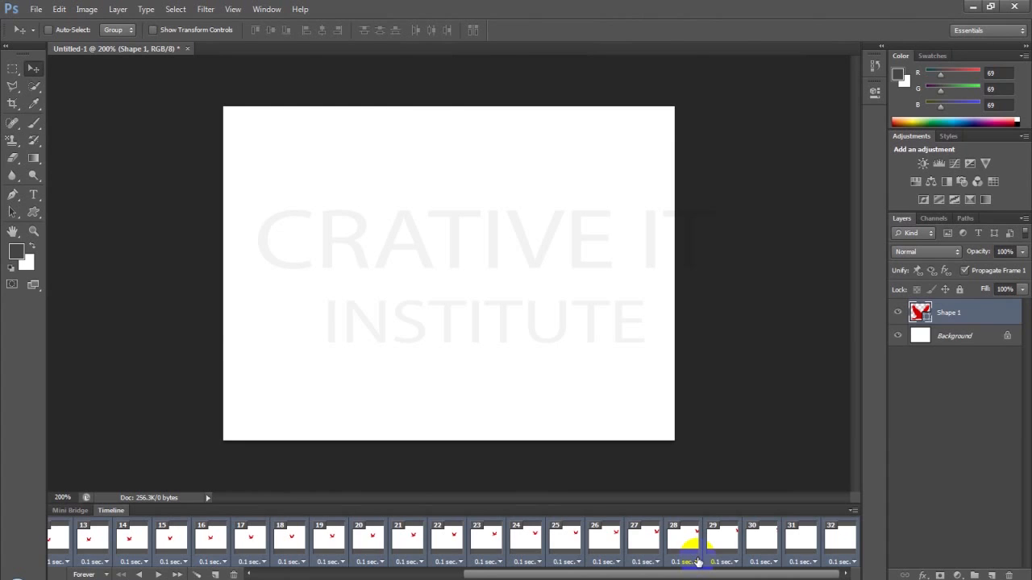
pyautogui.click(159, 574)
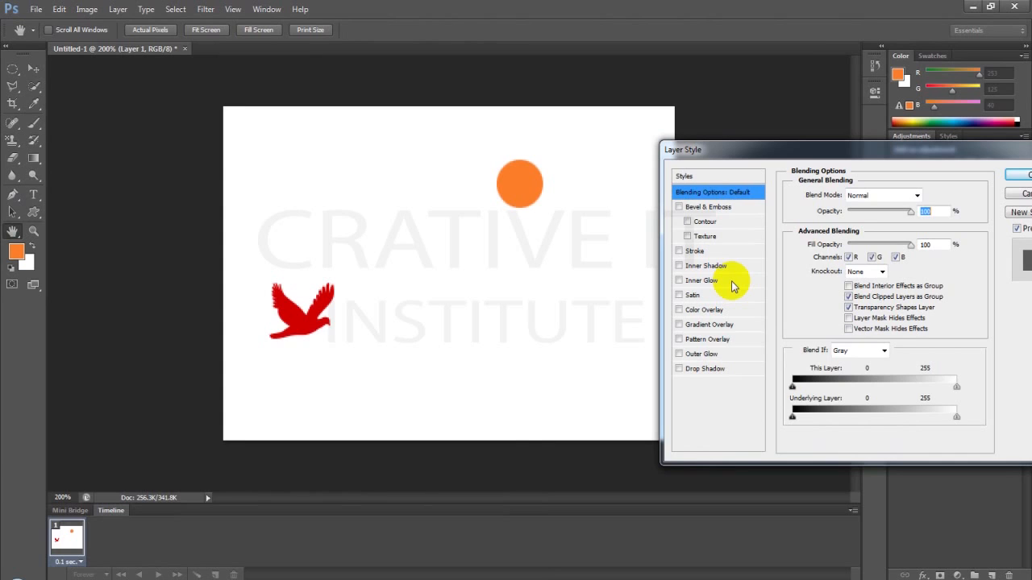
# - Add an orange Outer Glow to the orange sun circle and move the circle toward the canvas's upper-right corner
pyautogui.click(701, 354)
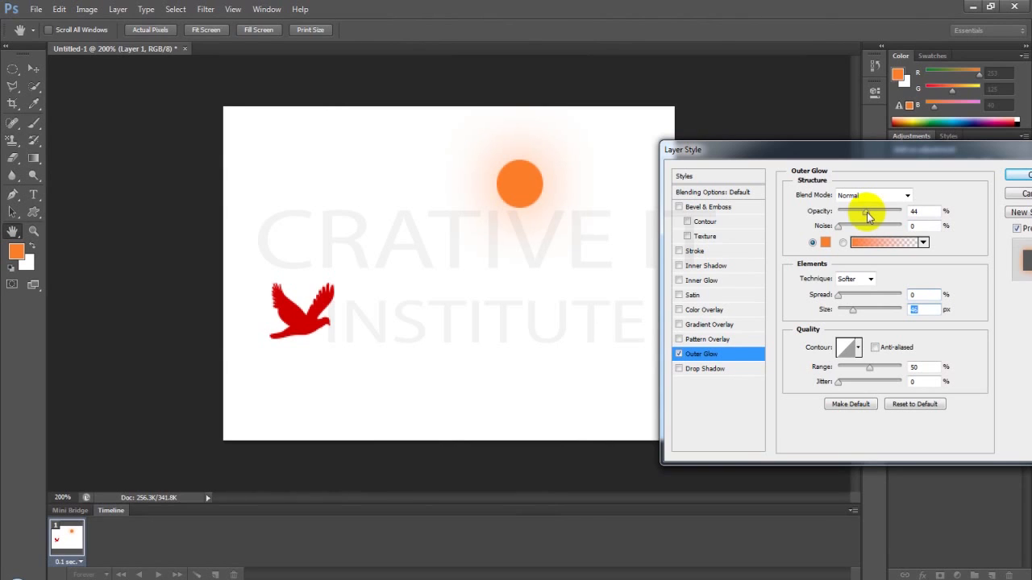
pyautogui.press('Return')
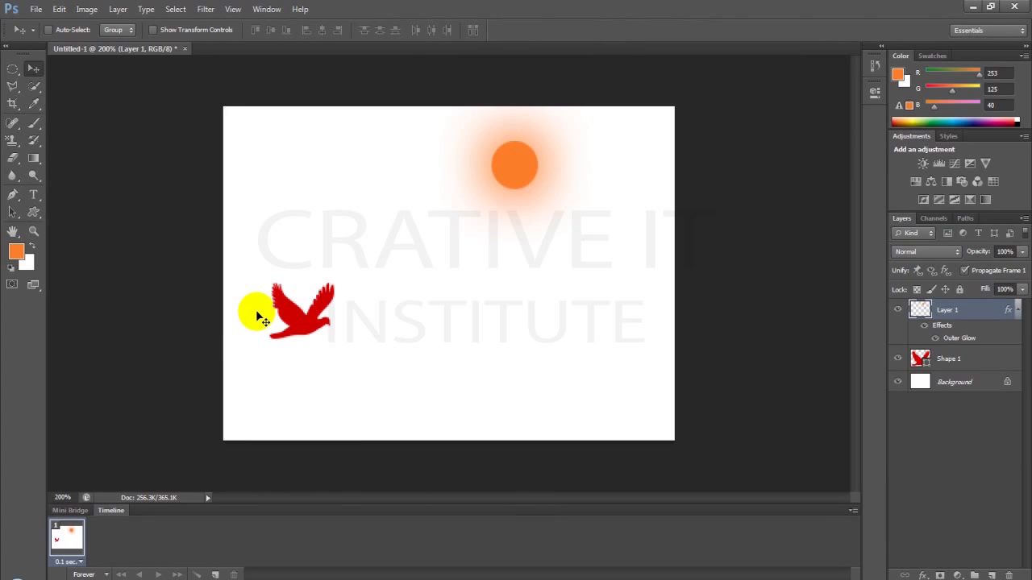
pyautogui.moveTo(505, 178); pyautogui.dragTo(553, 172)
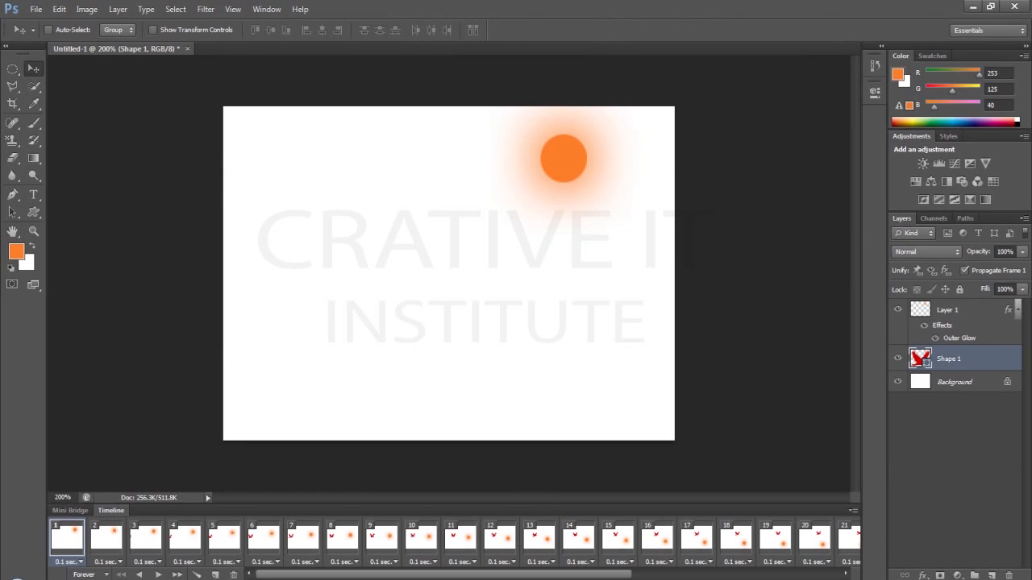
pyautogui.click(811, 572)
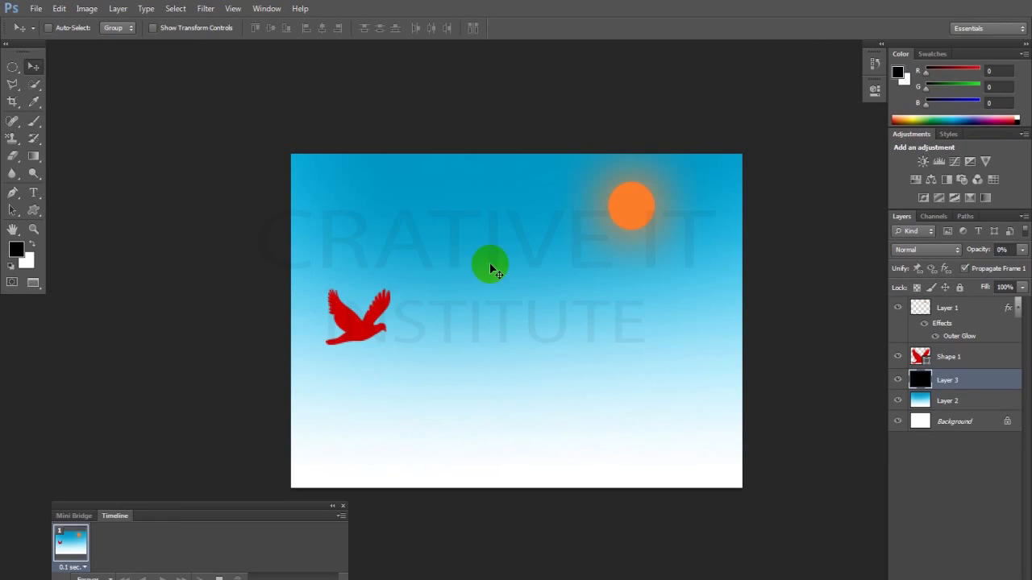
# - Move the bird off the canvas's left side and, in the second frame, drop the sun below the canvas
pyautogui.moveTo(371, 327); pyautogui.dragTo(218, 327)
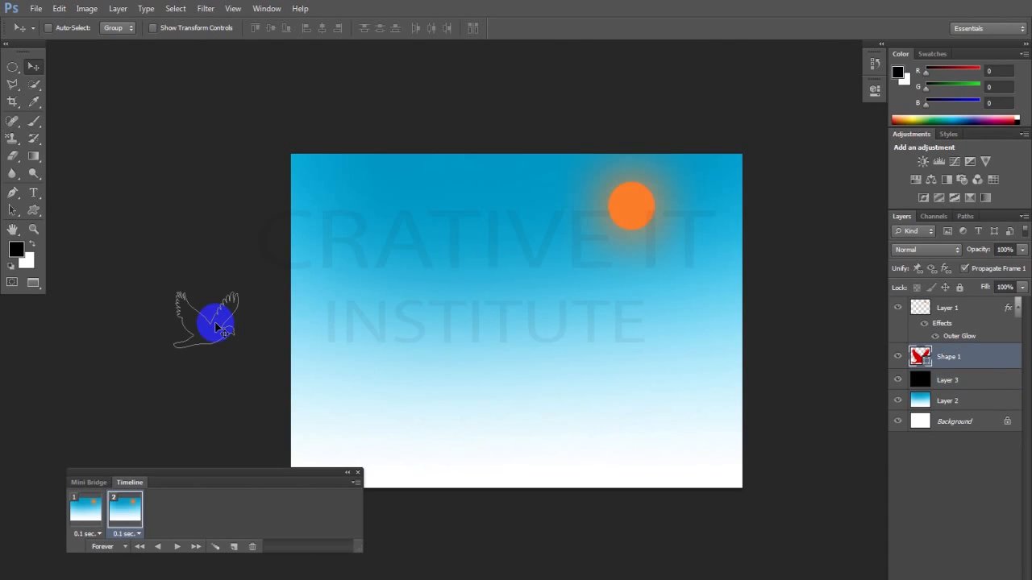
pyautogui.keyDown('ctrl'); pyautogui.click(652, 218); pyautogui.keyUp('ctrl')
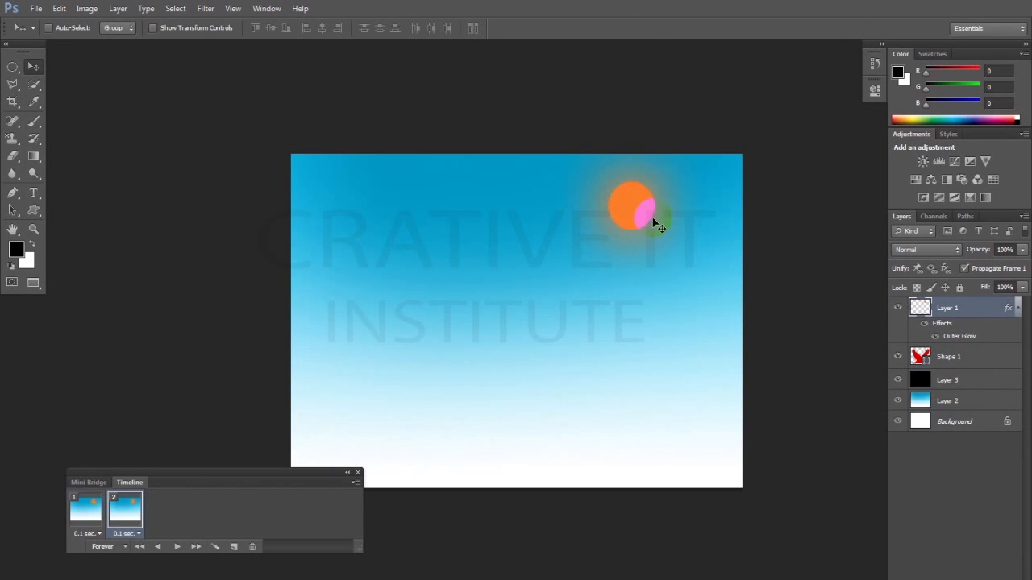
pyautogui.moveTo(479, 346); pyautogui.dragTo(482, 346)
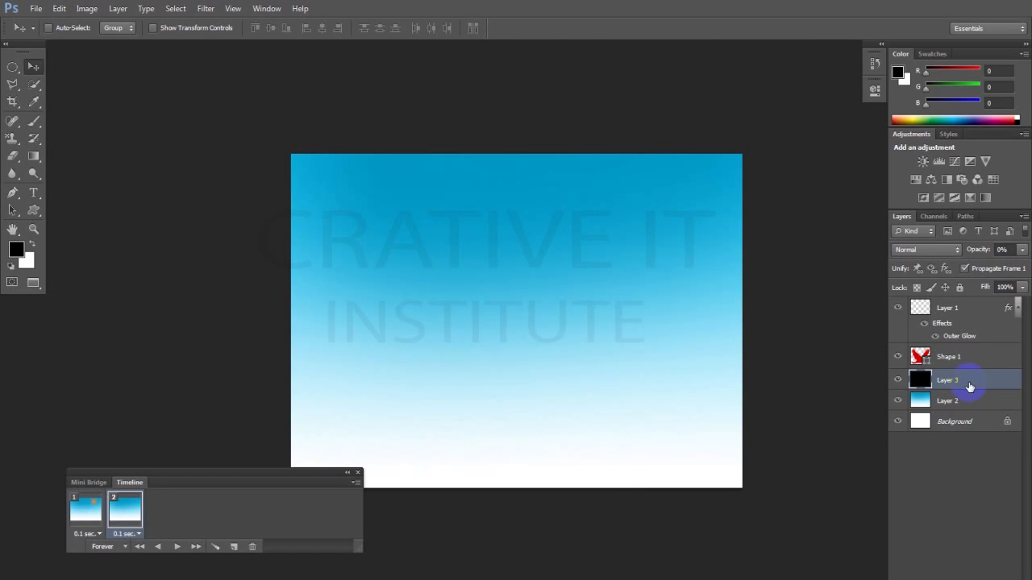
# - Set the black Layer 3's opacity to 100% in the second frame and play the tweened 32-frame sunset animation
pyautogui.hotkey('ctrl', 'z')
pyautogui.click(987, 253)
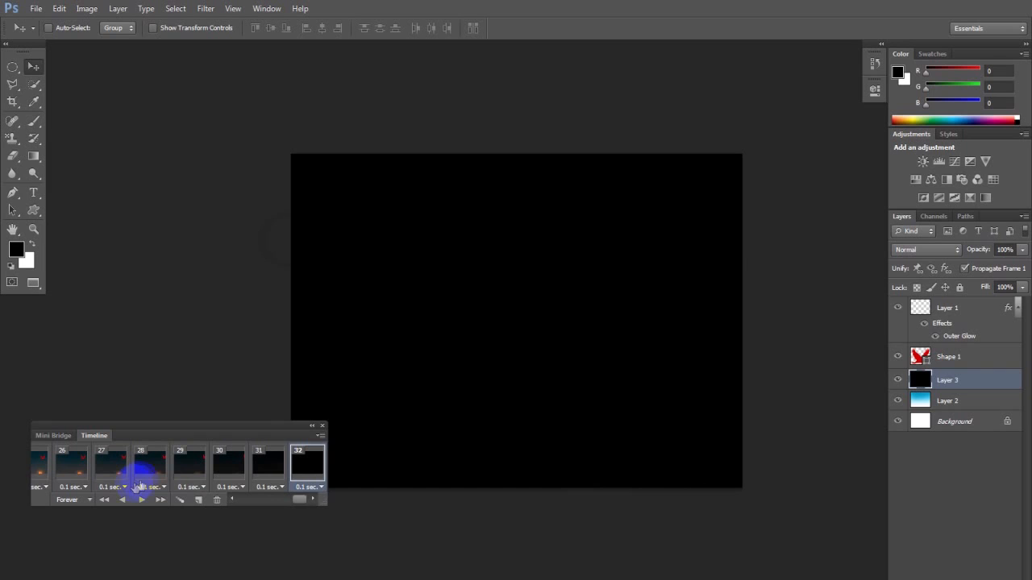
pyautogui.click(147, 500)
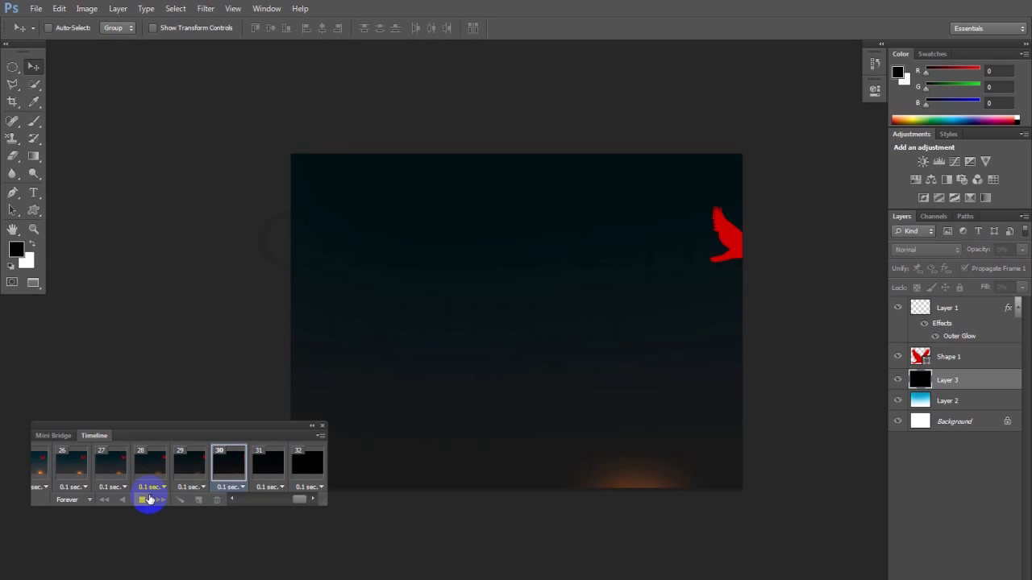
pyautogui.click(323, 487)
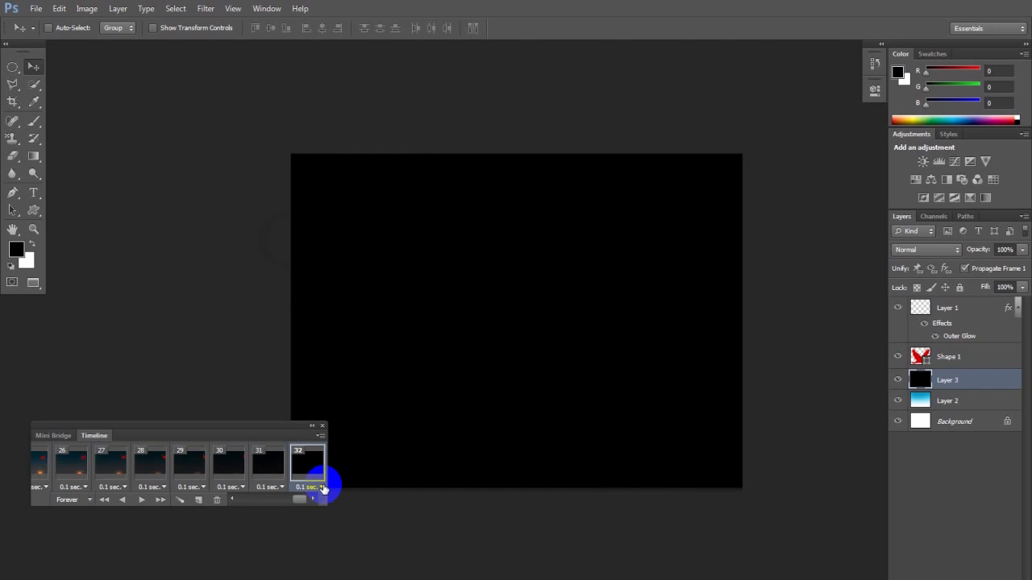
pyautogui.click(141, 501)
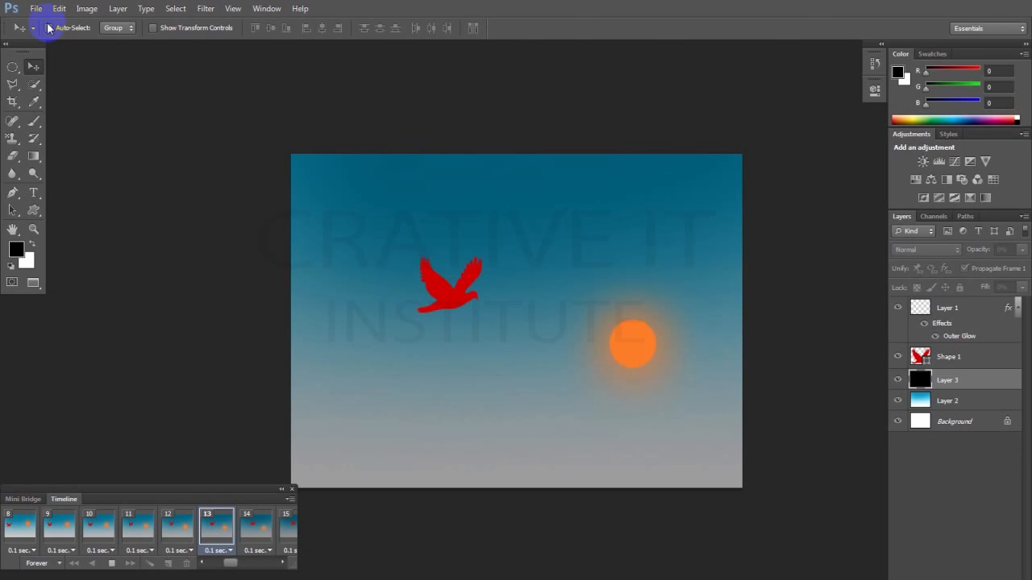
# - Export the sunset animation with Save for Web as a GIF named Animation on the desktop
pyautogui.hotkey('ctrl', 'alt', 'shift', 's')
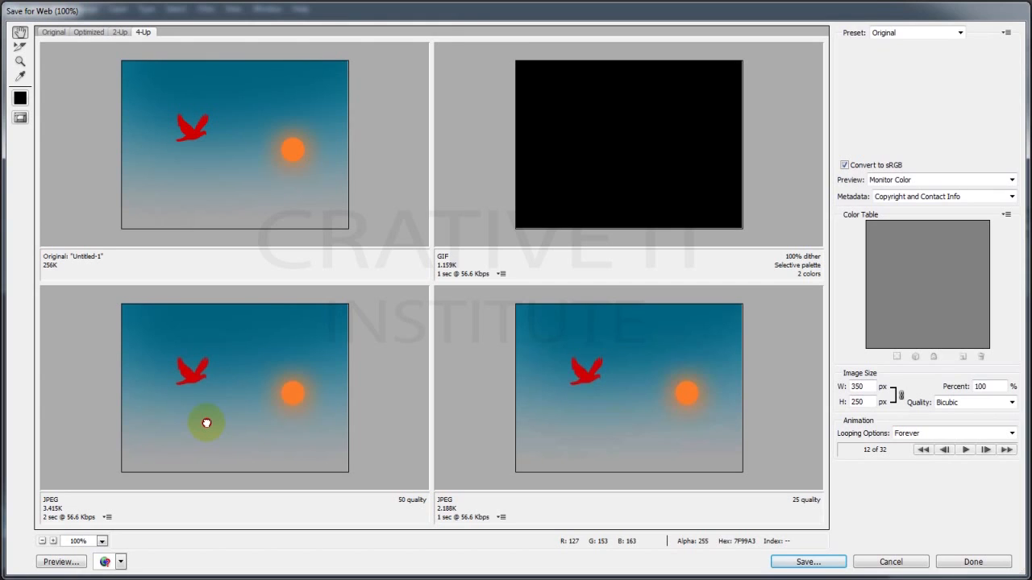
pyautogui.click(206, 423)
pyautogui.click(923, 50)
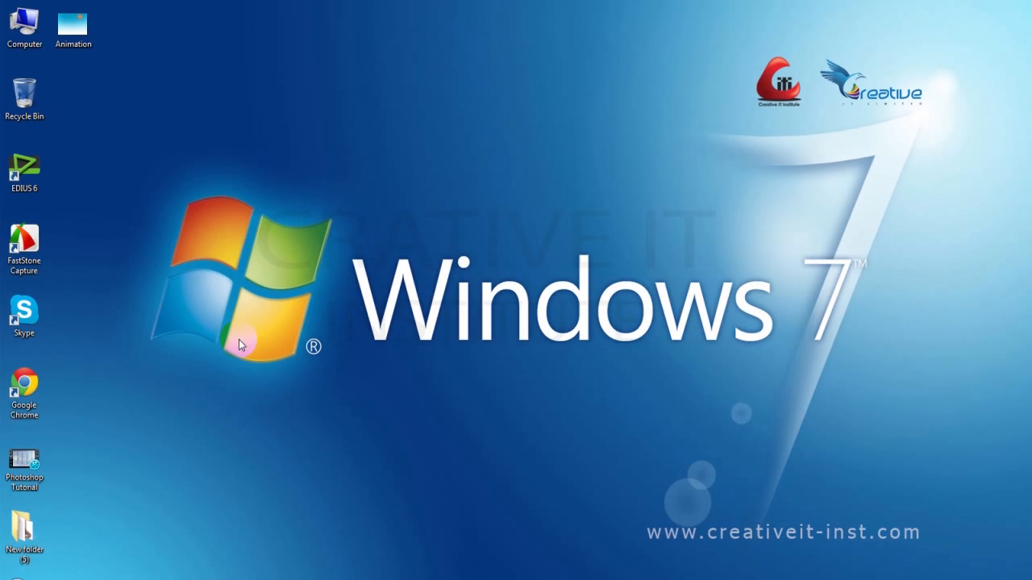
# - Switch to the web browser's new tab and restore its window down for viewing the exported Animation.gif
pyautogui.click(312, 438)
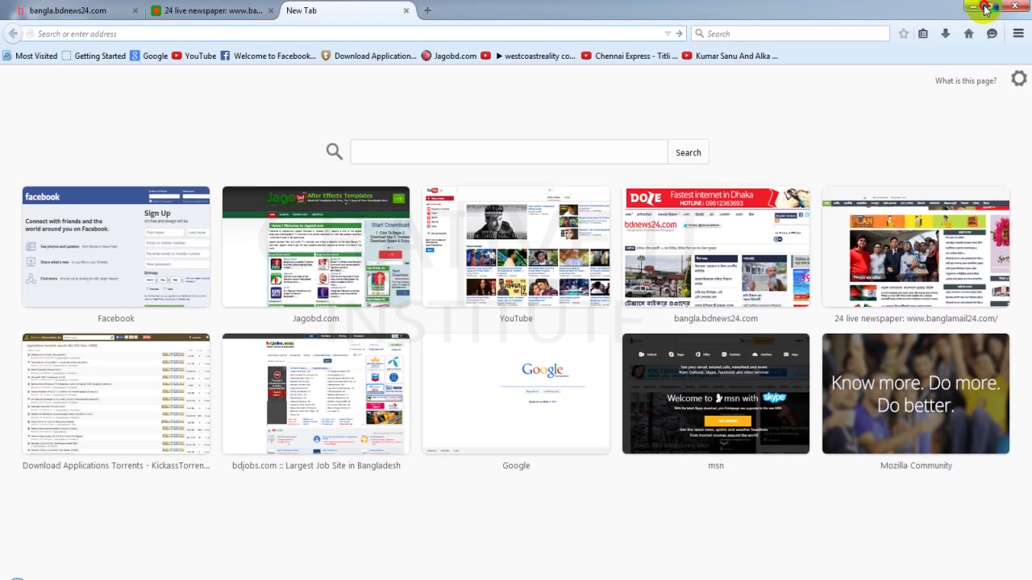
pyautogui.click(986, 8)
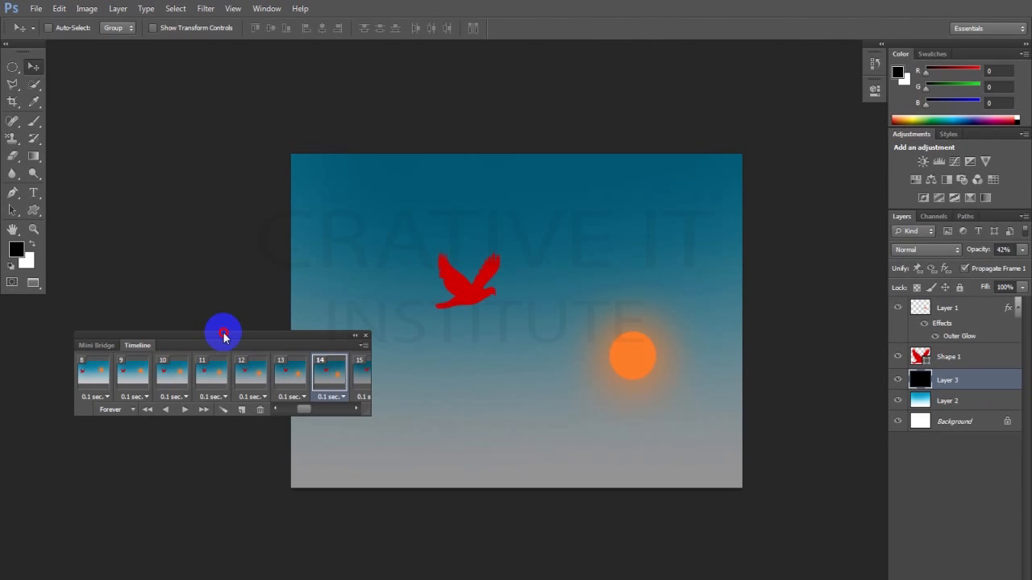
# - Switch to Photoshop, reposition the floating Timeline panel, leave full-screen mode, and restore and re-maximize the program window
pyautogui.moveTo(225, 334); pyautogui.dragTo(213, 329)
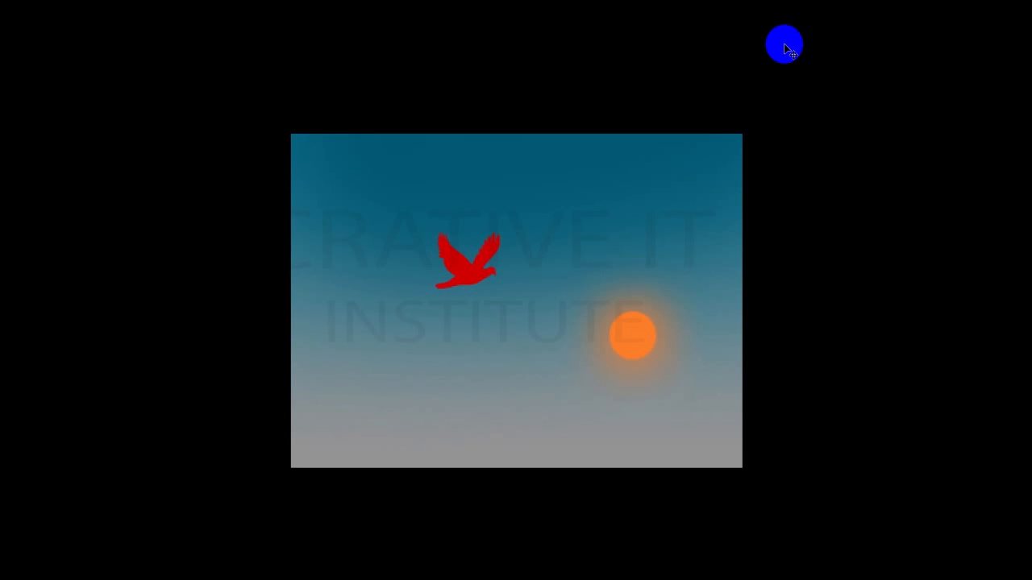
pyautogui.press('f')
pyautogui.click(780, 19)
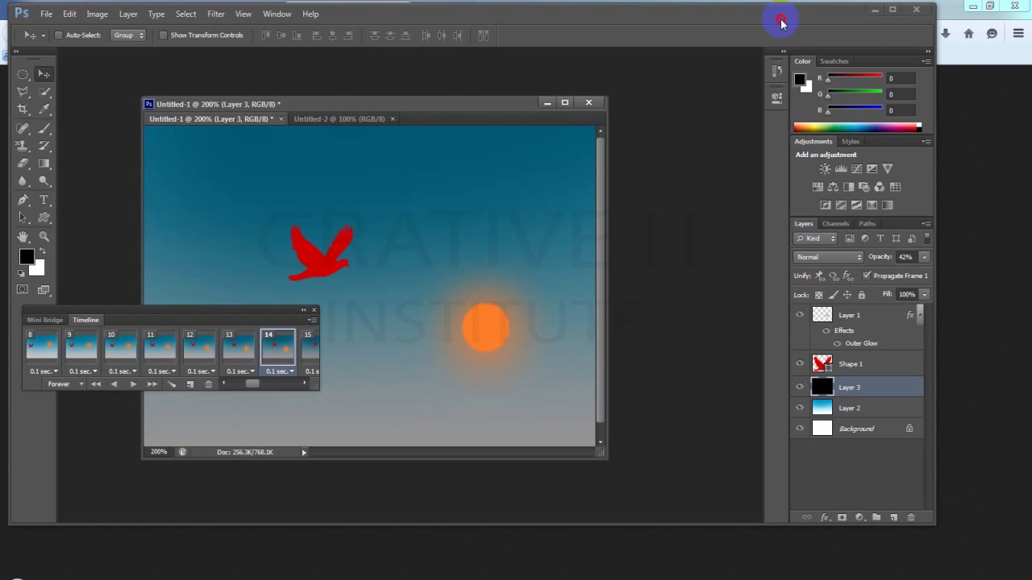
pyautogui.doubleClick(780, 22)
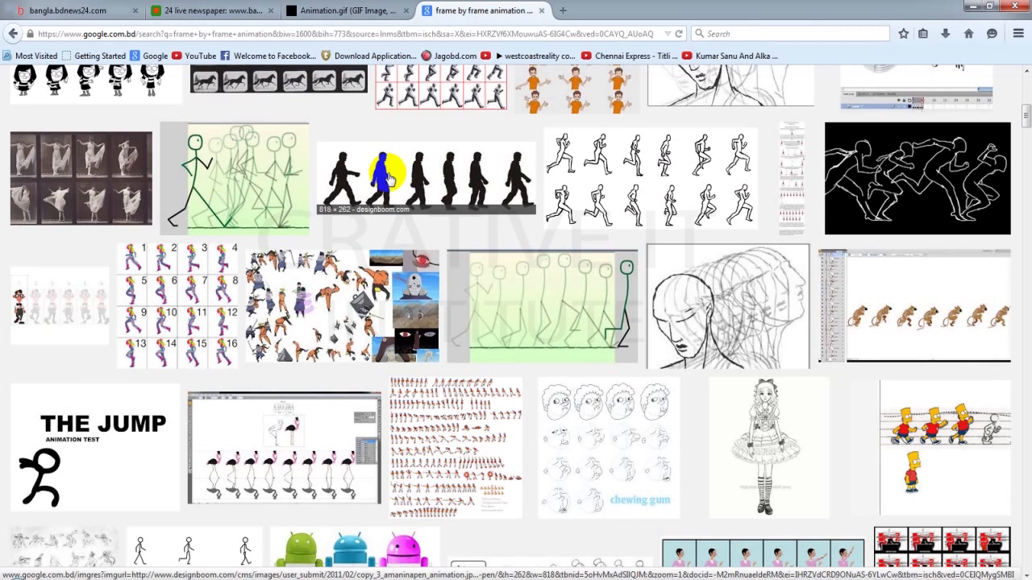
# - Bring the six-pose walking silhouette image from the frame by frame animation results into Photoshop and marquee-select its first figure
pyautogui.click(391, 177)
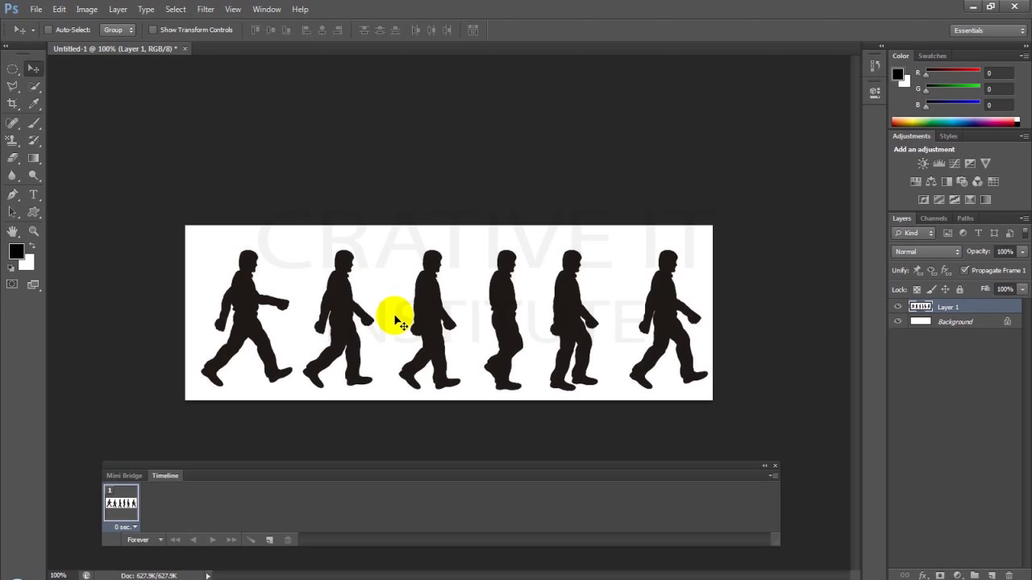
pyautogui.moveTo(185, 226); pyautogui.dragTo(300, 408)
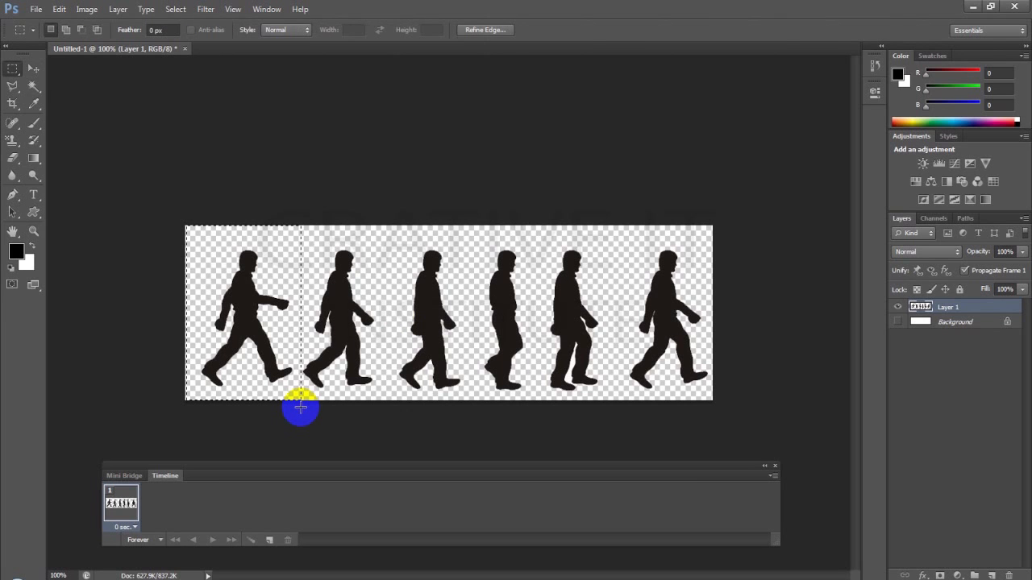
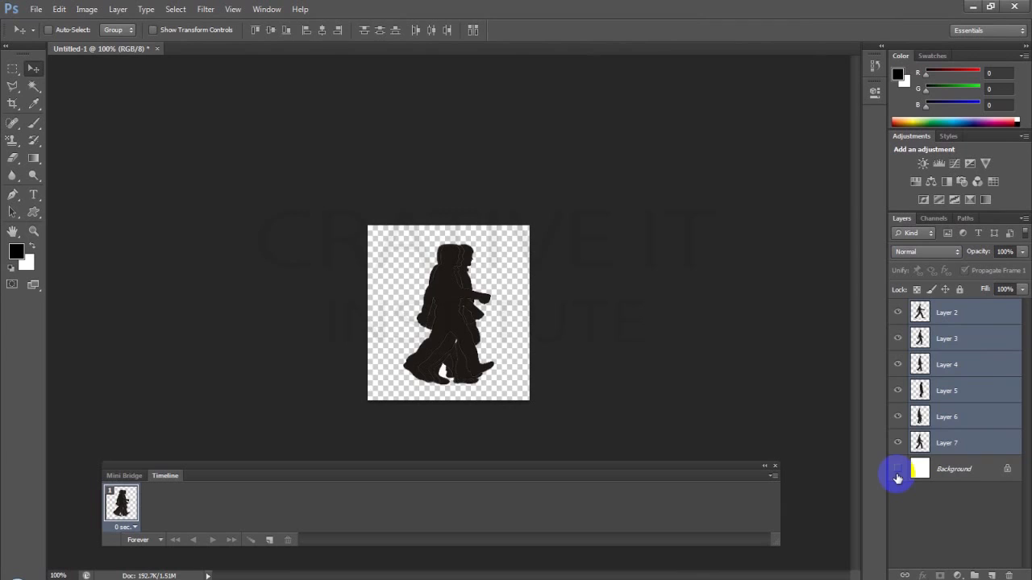
# - Show one walking-pose layer over the white Background in each of six frames and play them with a 0.1-second delay
pyautogui.keyDown('alt'); pyautogui.click(898, 474); pyautogui.keyUp('alt')
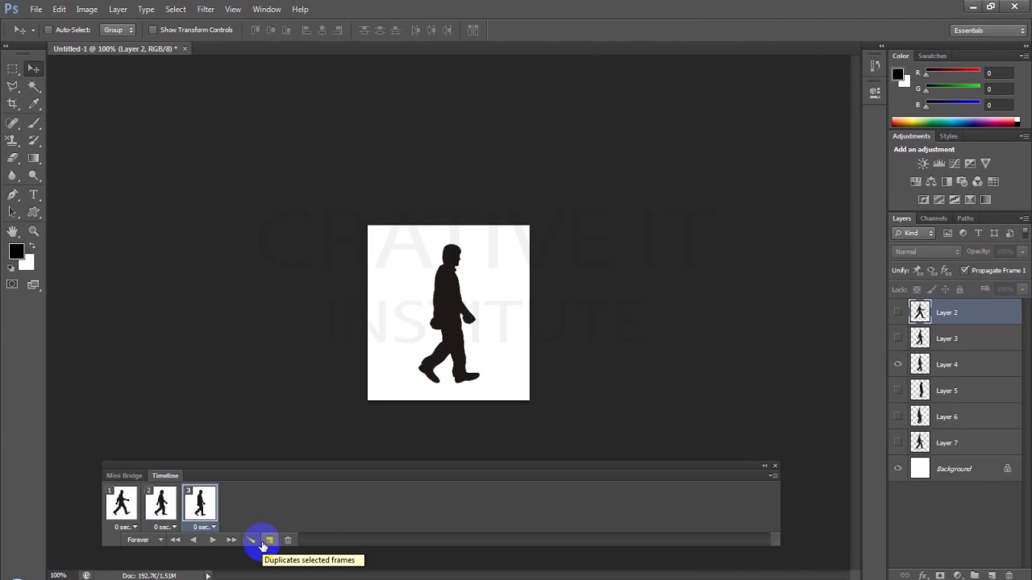
pyautogui.click(897, 417)
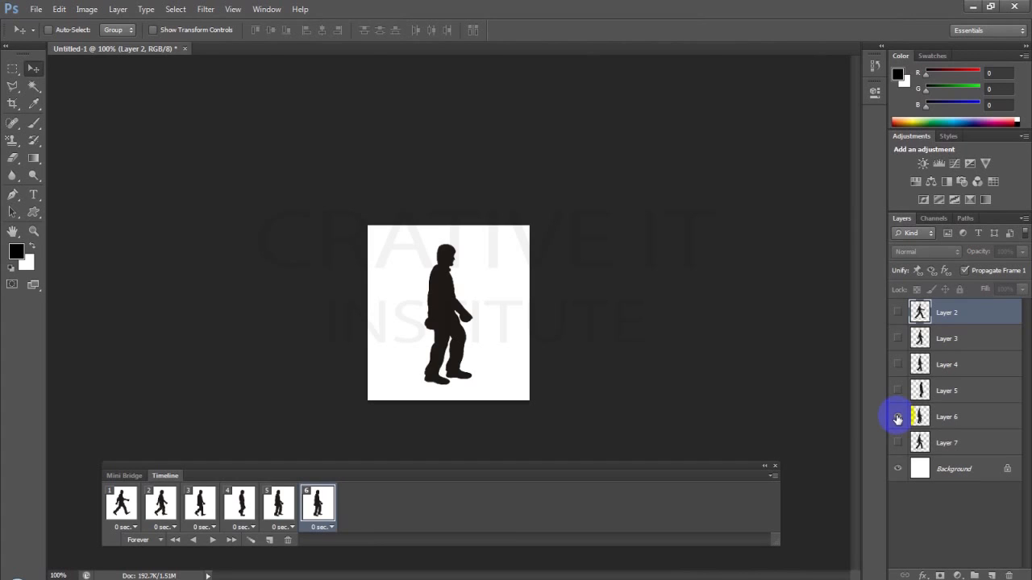
pyautogui.click(213, 541)
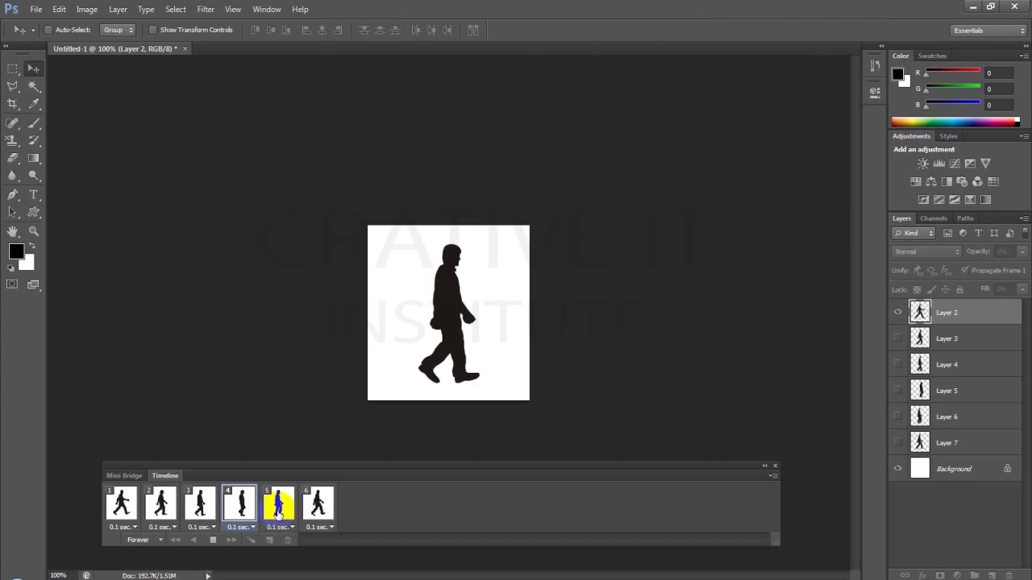
pyautogui.click(278, 506)
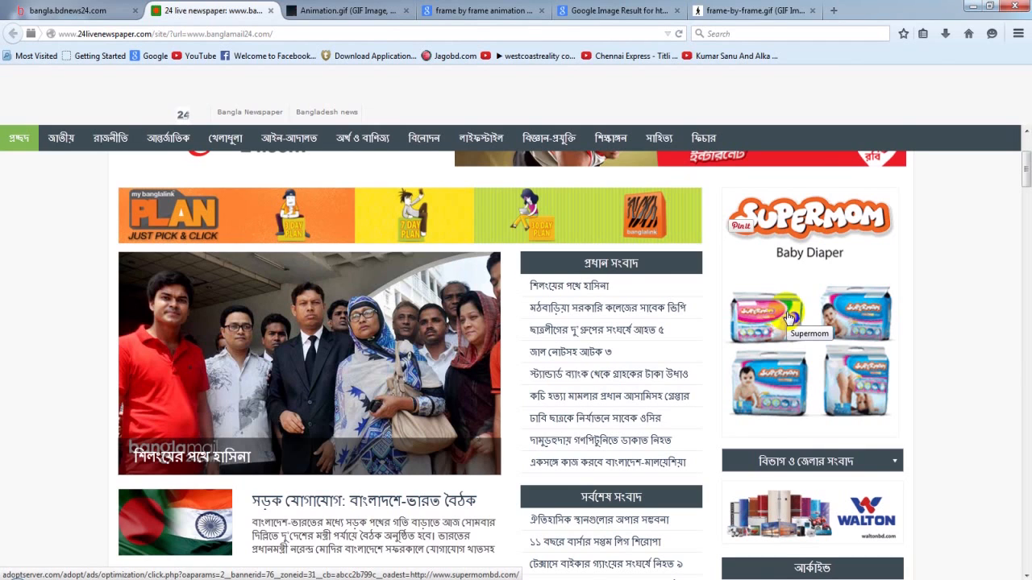
# - Switch to the bangla.bdnews24.com page in the browser and examine its animated banner ads
pyautogui.hotkey('ctrl', 'shift', 'Tab')
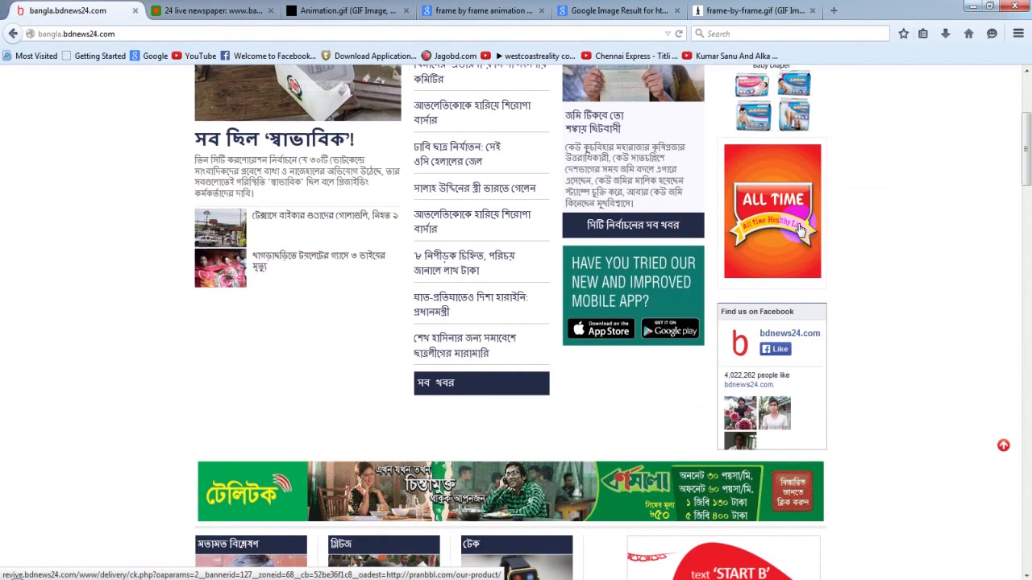